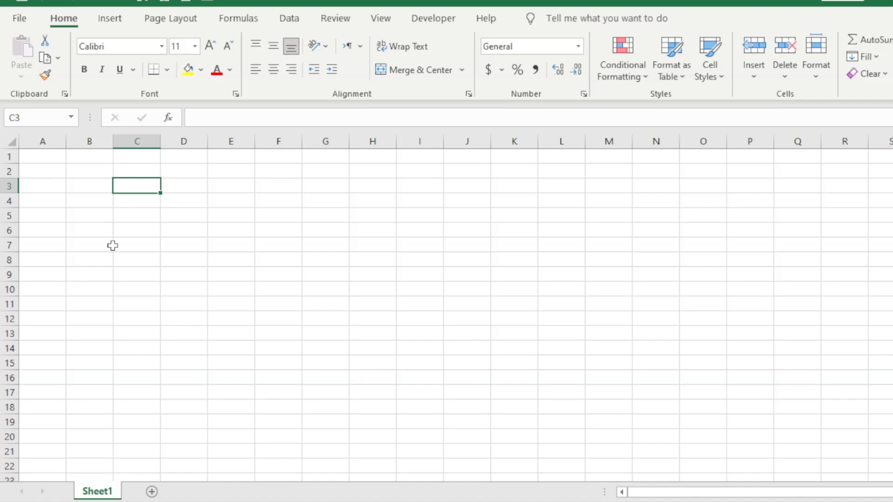
Enter the headings Cutomor Name, Address, Invoice No. and Invoice Date in A1:D1.
left_click(54, 157)
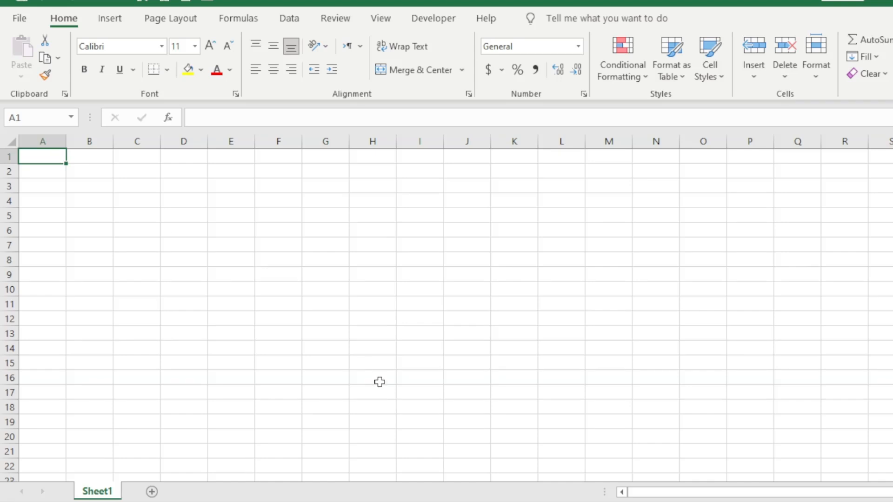
type("Cuto")
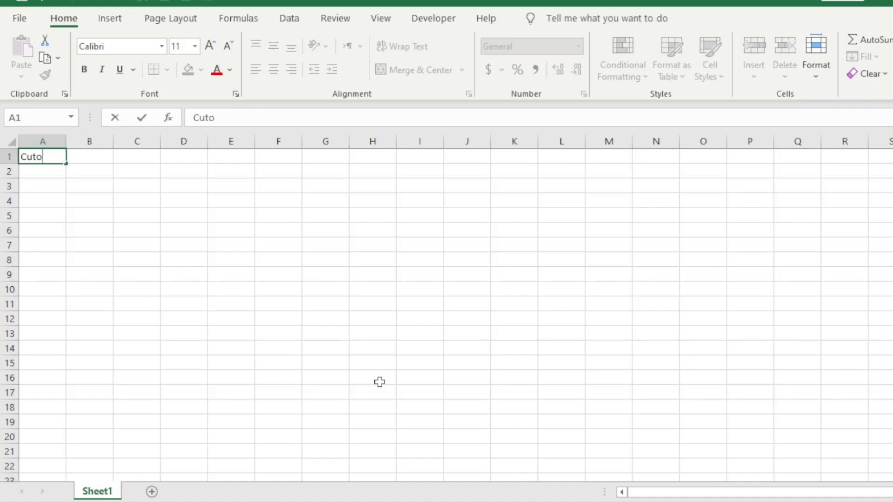
type("mor Name")
key("Tab")
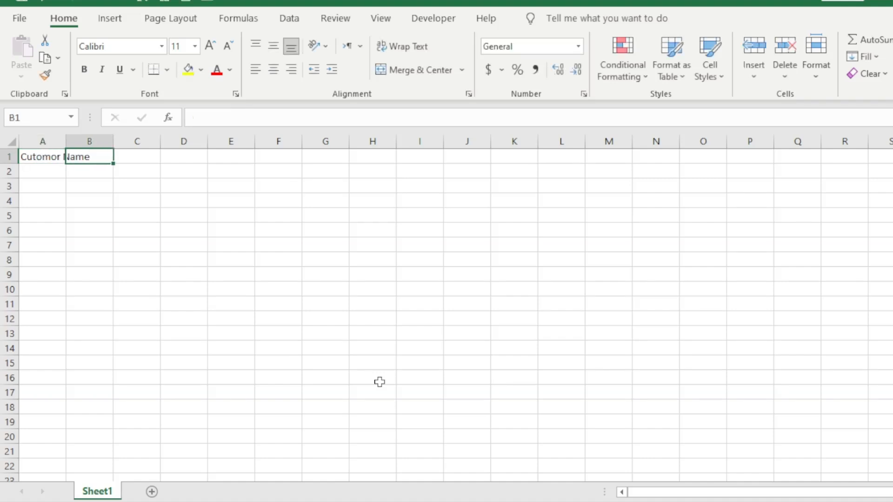
type("Address")
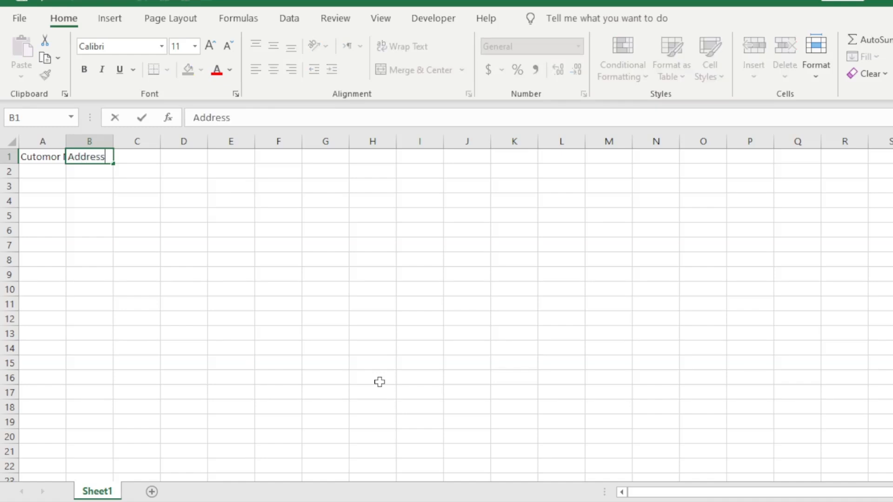
key("Tab")
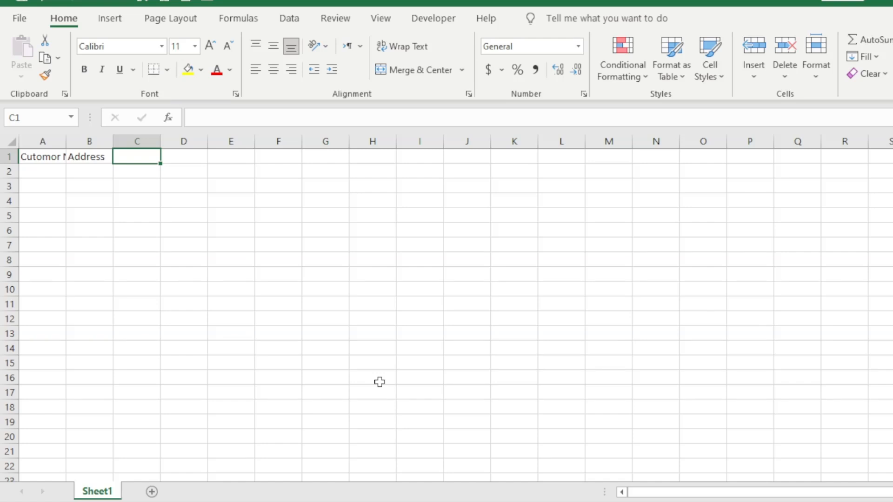
type("Inv")
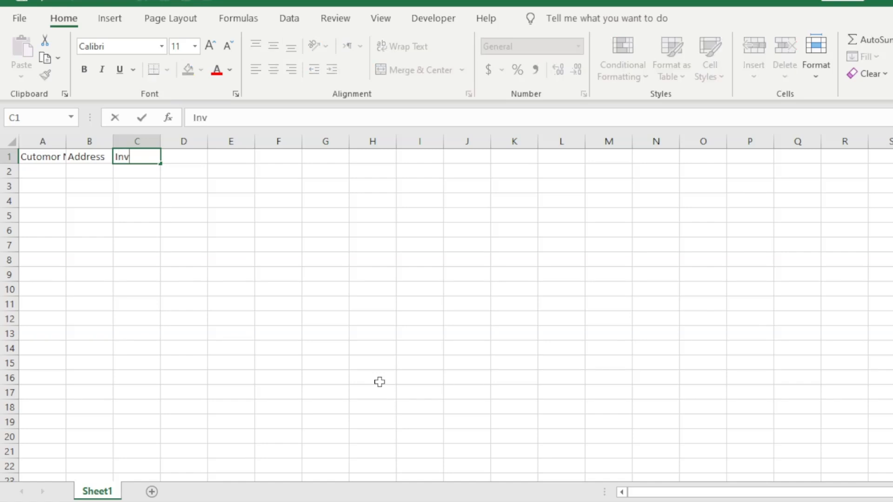
type("oice No.")
key("Tab")
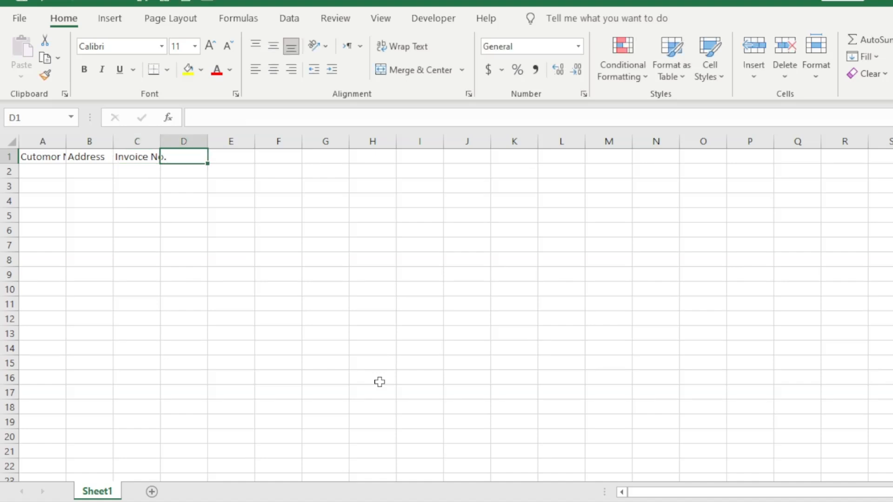
type("Invoic")
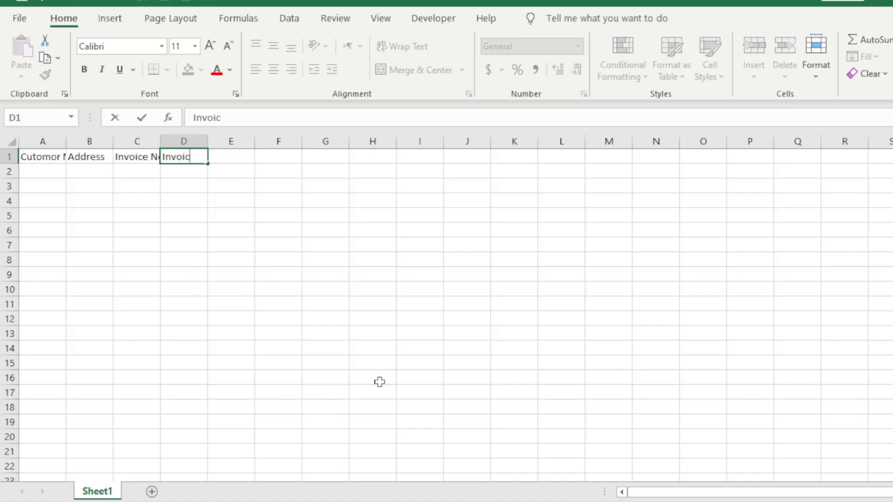
type("e Date")
key("Tab")
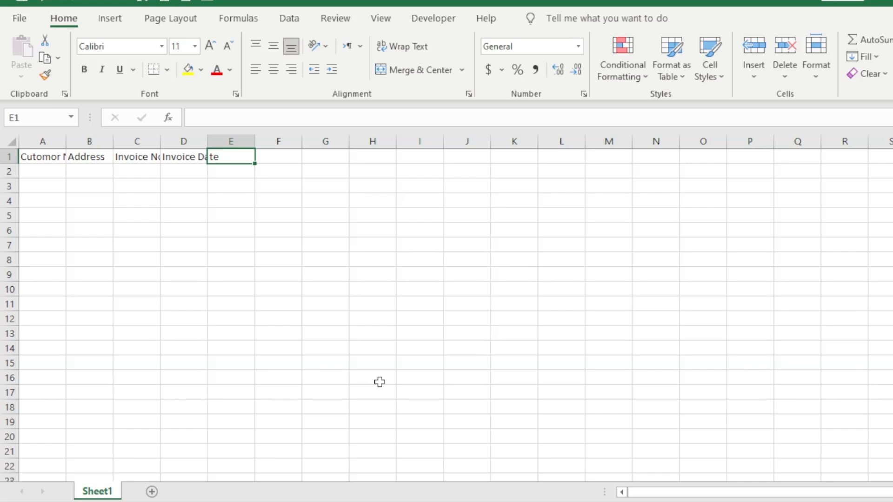
Add the headings Gross Amount, GST 18 %, P.S.T 16 % and Total Amount in E1:H1.
type("Gro")
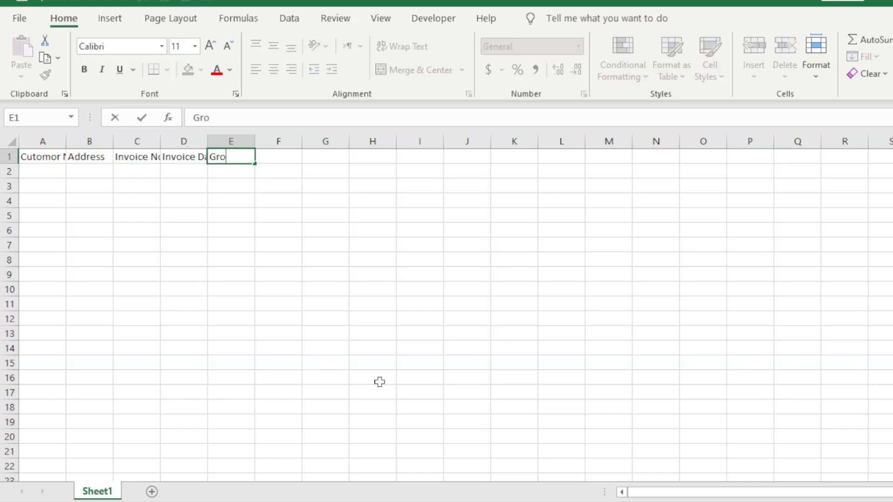
type("ss Amount")
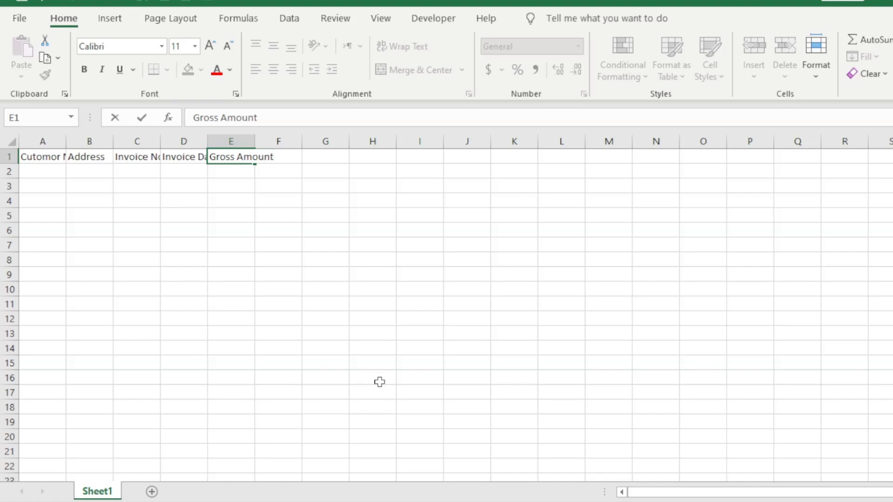
key("Tab")
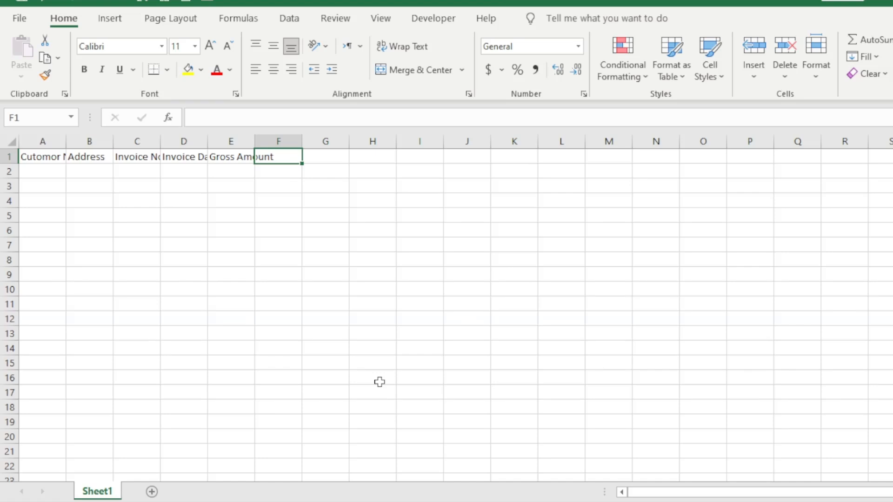
type("GST")
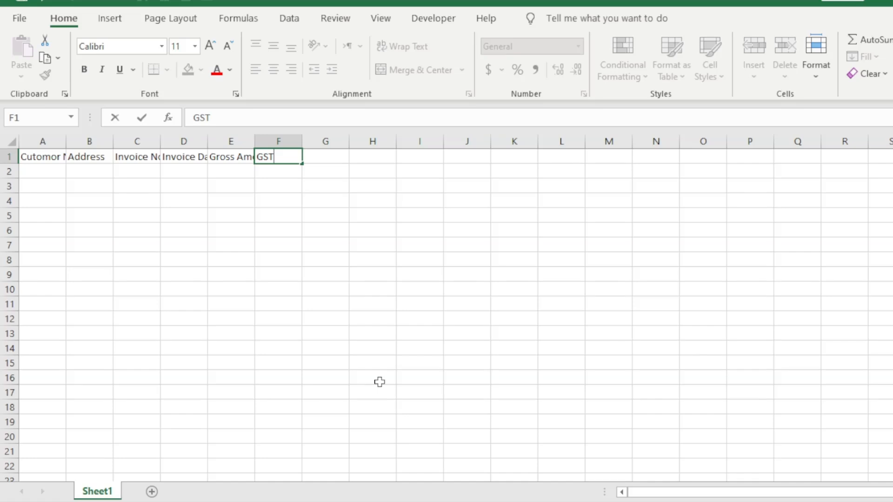
type(" 18 %")
key("Tab")
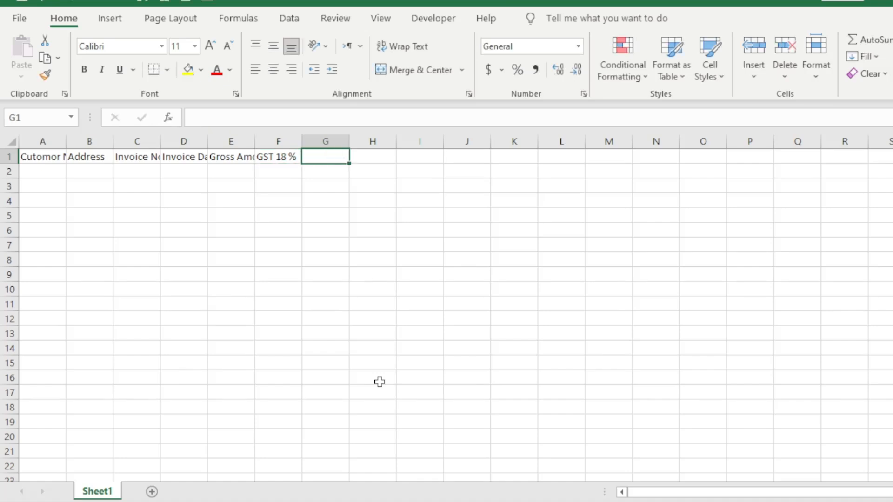
type("P.S")
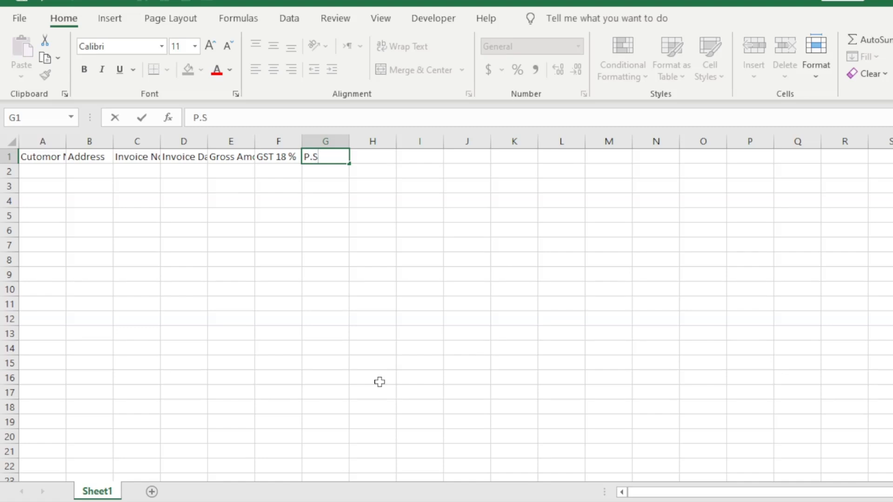
type(".T 16 %")
key("Tab")
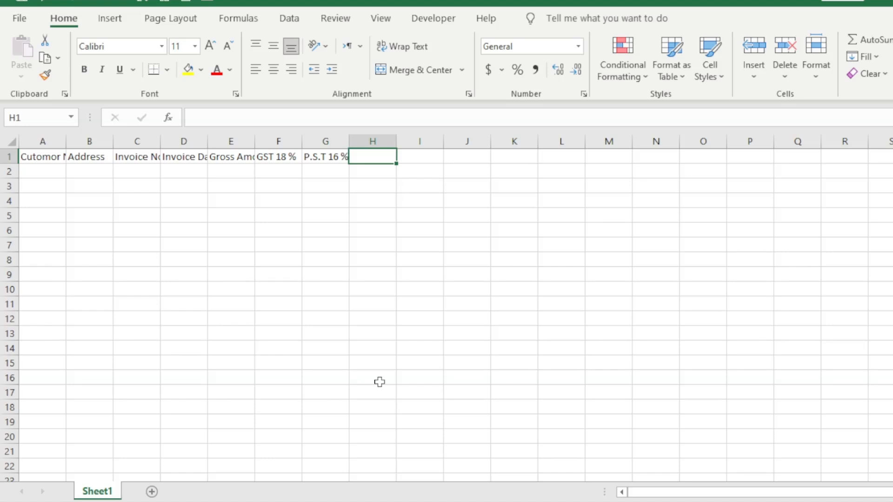
type("Total")
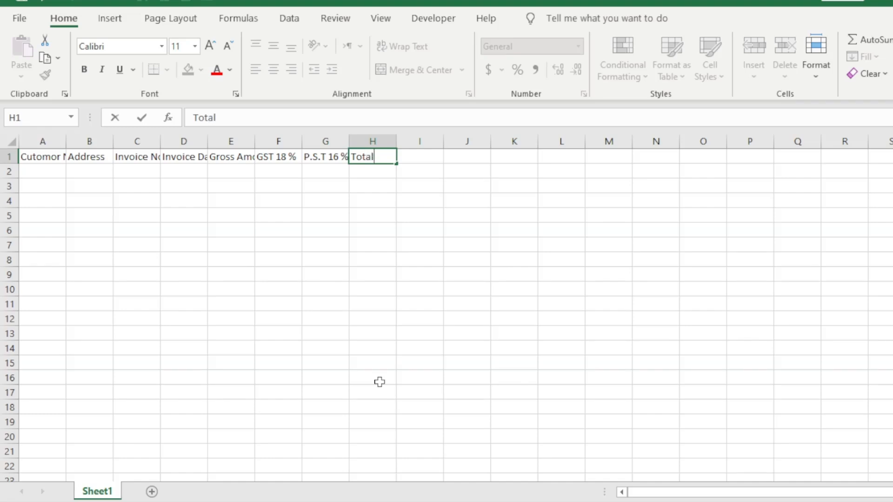
type(" Amount")
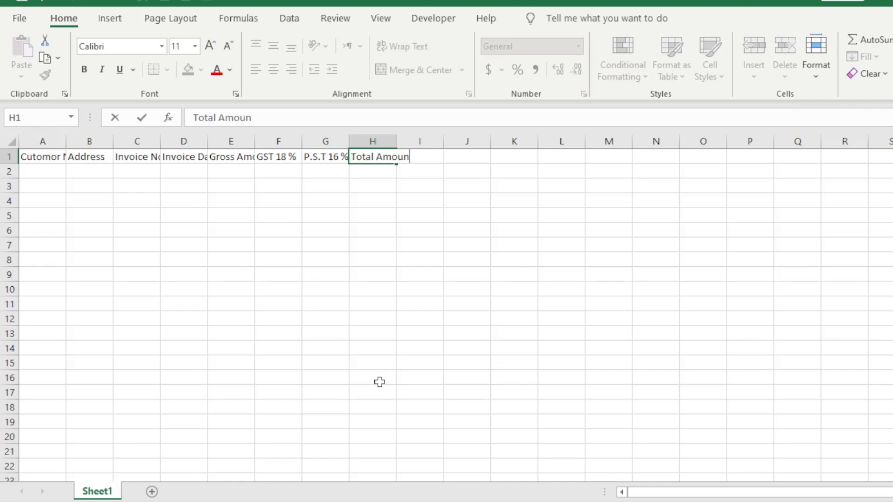
left_click(391, 366)
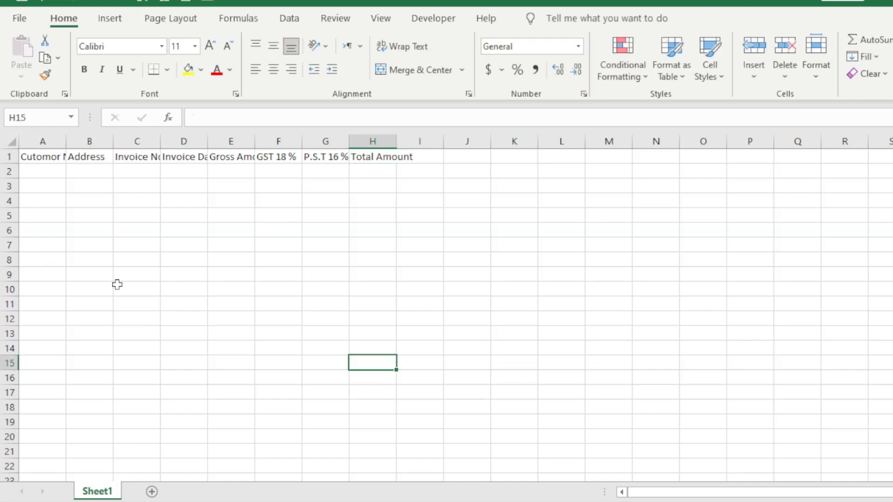
Widen columns A through I together to one equal, larger width.
left_click_drag(41, 141, 414, 141)
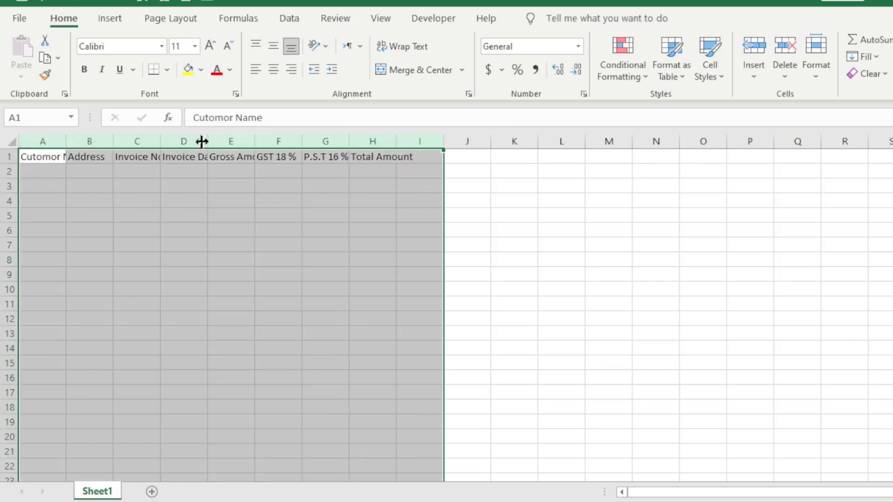
mouse_move(205, 141)
left_mouse_down()
mouse_move(275, 142)
mouse_move(289, 155)
mouse_move(273, 142)
mouse_move(195, 141)
left_mouse_up()
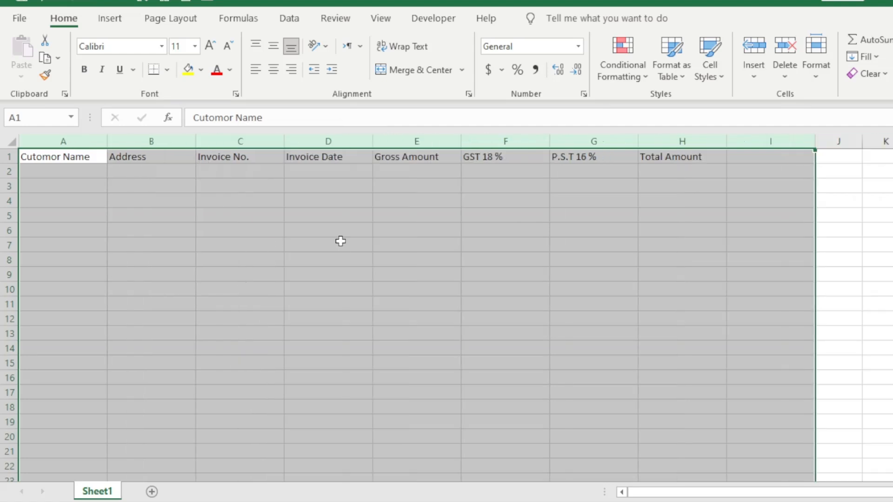
left_click(444, 277)
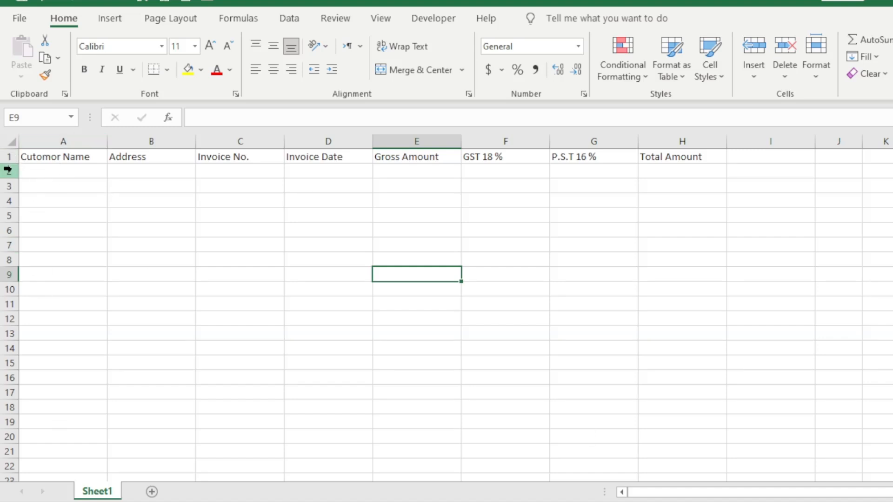
Make the worksheet rows taller, at a height of 21.75.
left_click_drag(10, 170, 27, 484)
scroll(124, 345, "up", 18)
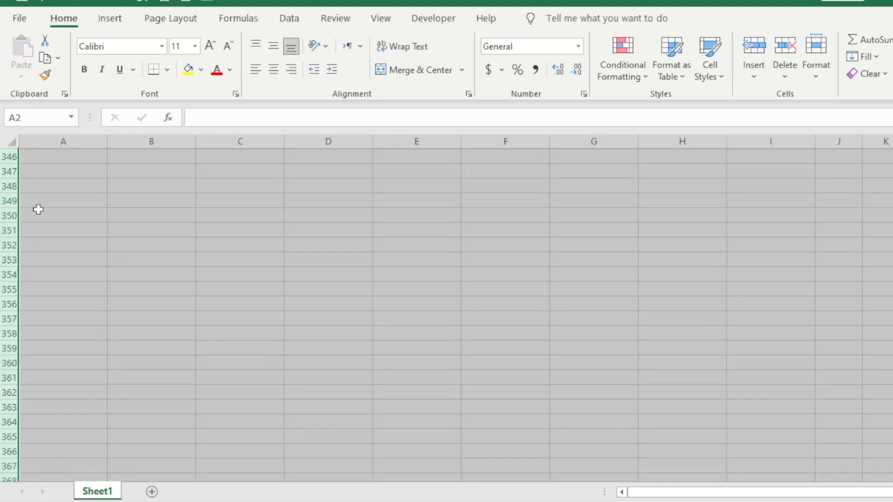
scroll(26, 188, "up", 20)
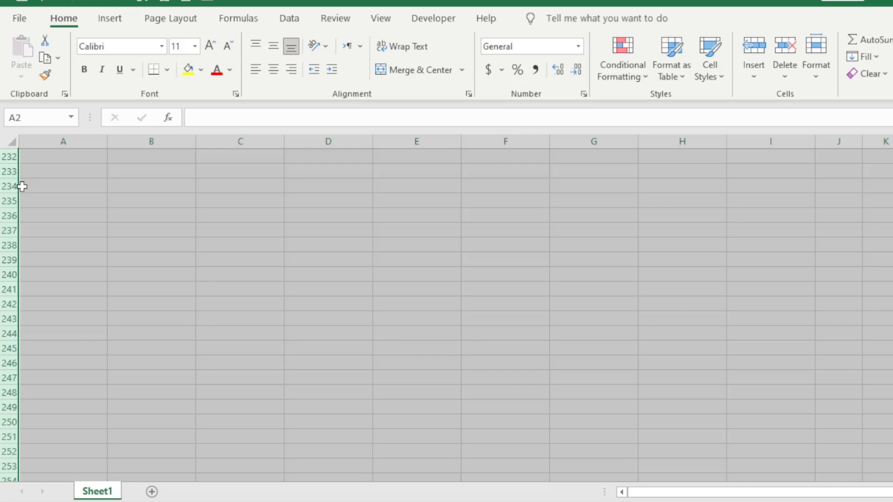
left_click_drag(17, 176, 16, 184)
scroll(286, 281, "up", 20)
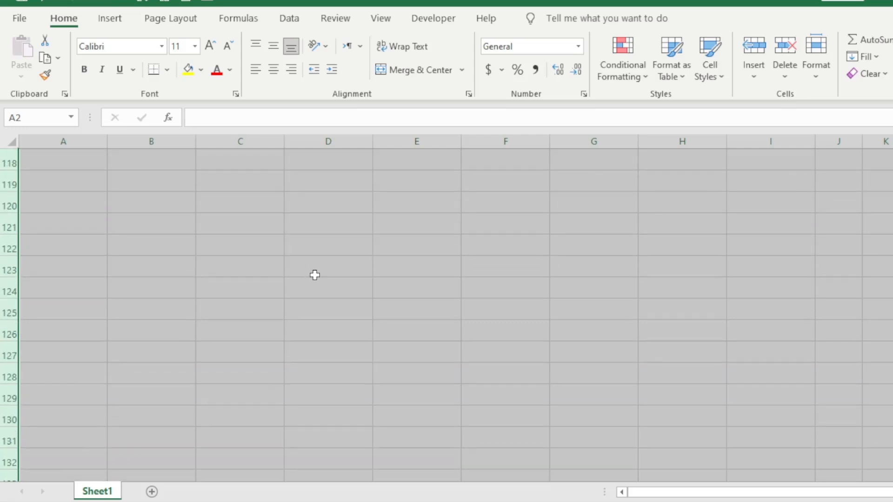
scroll(315, 274, "up", 19)
right_click(315, 274)
left_click(210, 265)
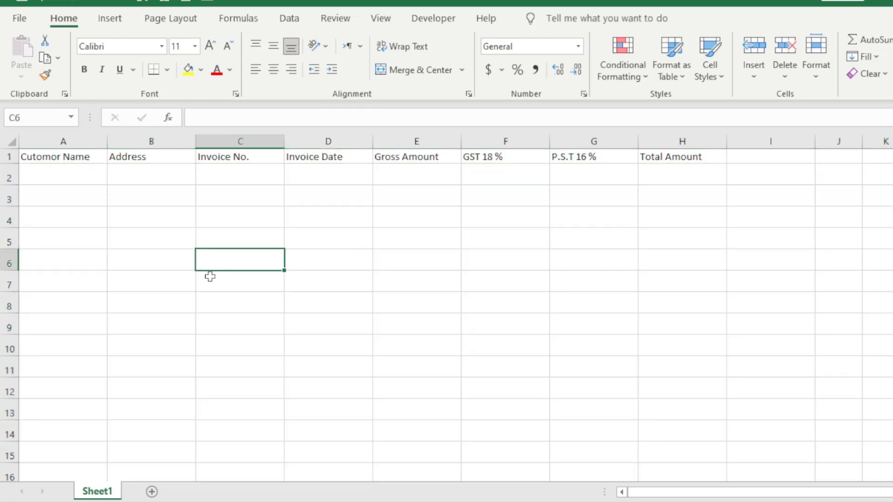
left_click(74, 215)
Centre the A1:H1 headings, raise the header row height, set font size 14 and bold.
left_click_drag(62, 154, 651, 155)
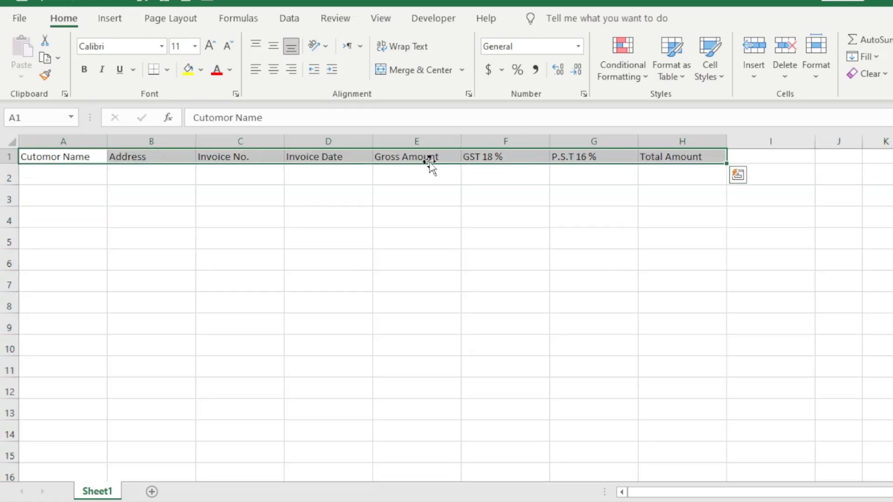
left_click(274, 71)
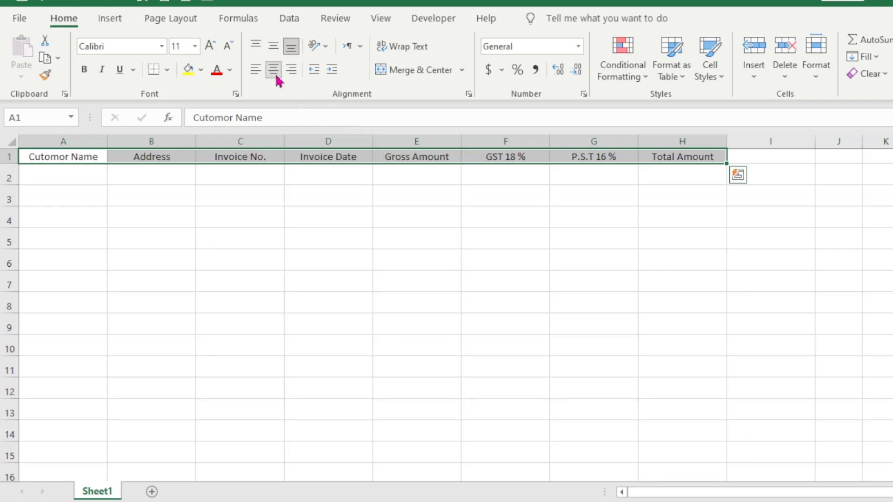
left_click(275, 47)
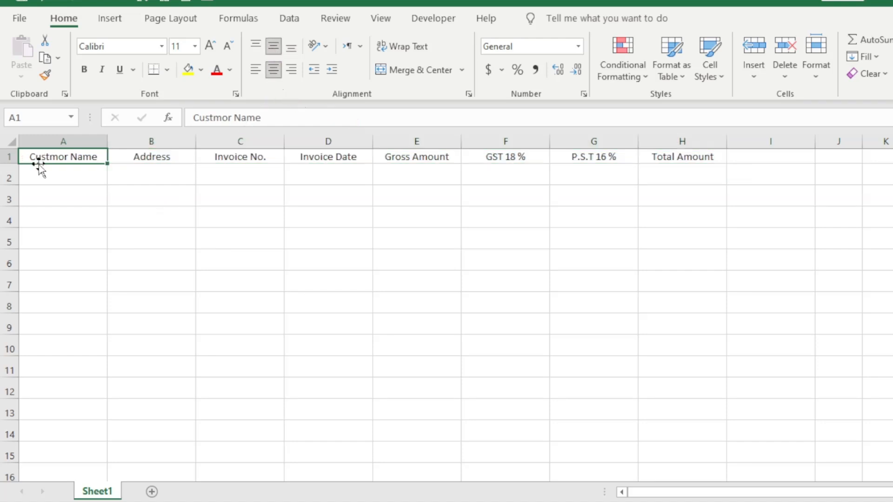
left_click(10, 157)
left_click_drag(14, 162, 666, 162)
left_click(158, 202)
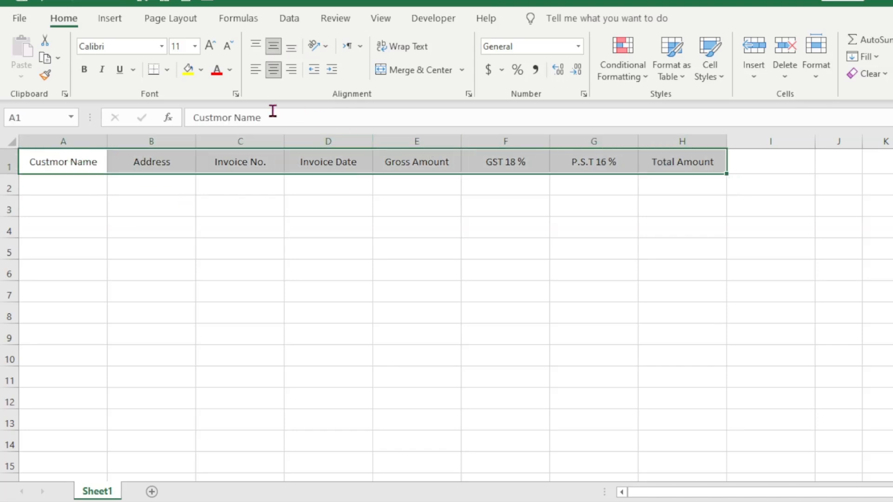
left_click(212, 48)
left_click(212, 49)
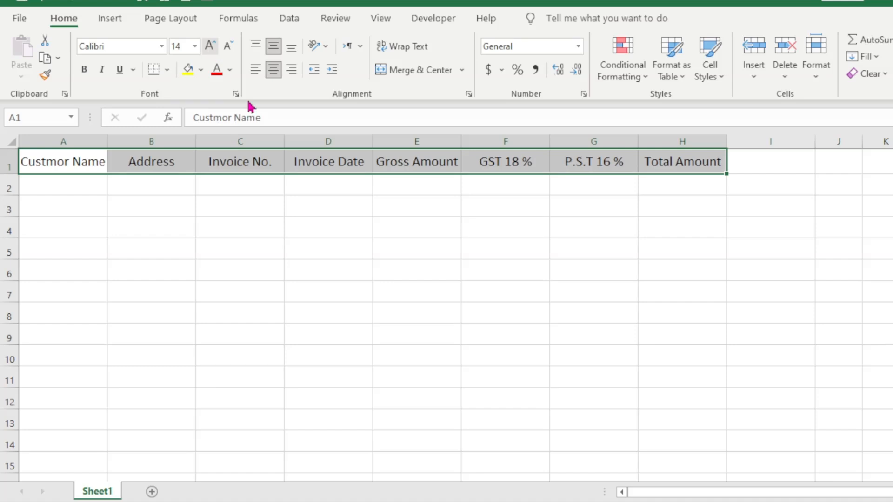
key("ctrl+b")
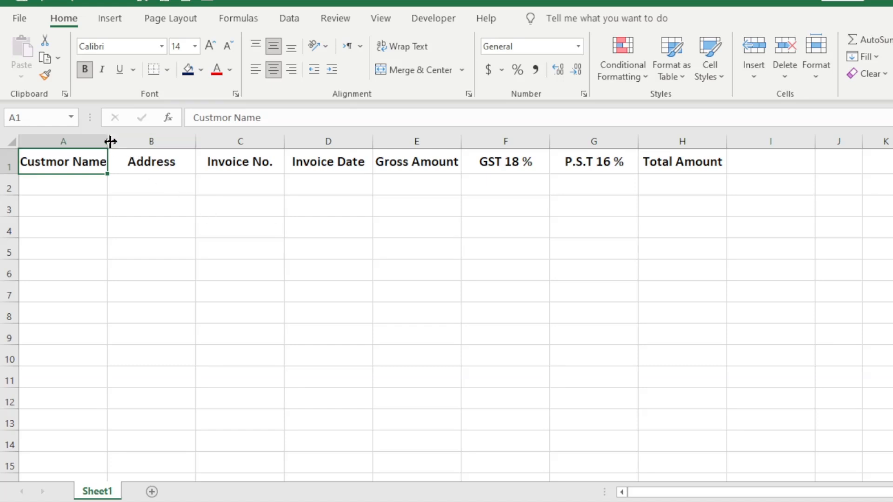
Widen columns A, B and H to fit Custmor Name, Address and Total Amount.
left_click_drag(112, 147, 134, 150)
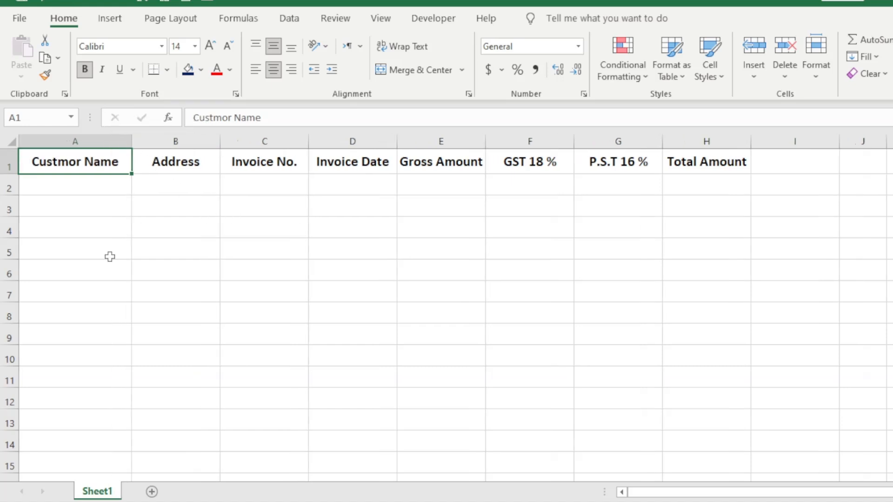
left_click_drag(219, 139, 251, 139)
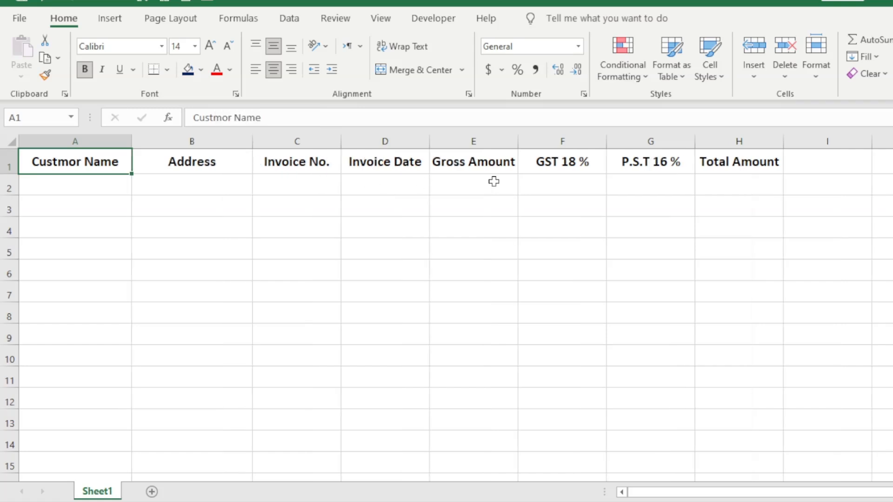
left_click(741, 182)
left_click_drag(786, 144, 794, 144)
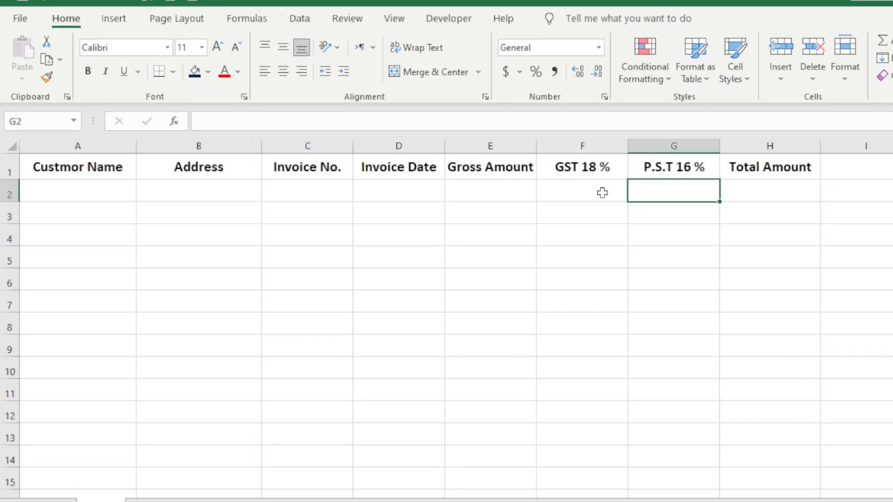
Select cell F2 under GST 18 % for the tax formula.
left_click(582, 187)
left_click(646, 186)
left_click(576, 186)
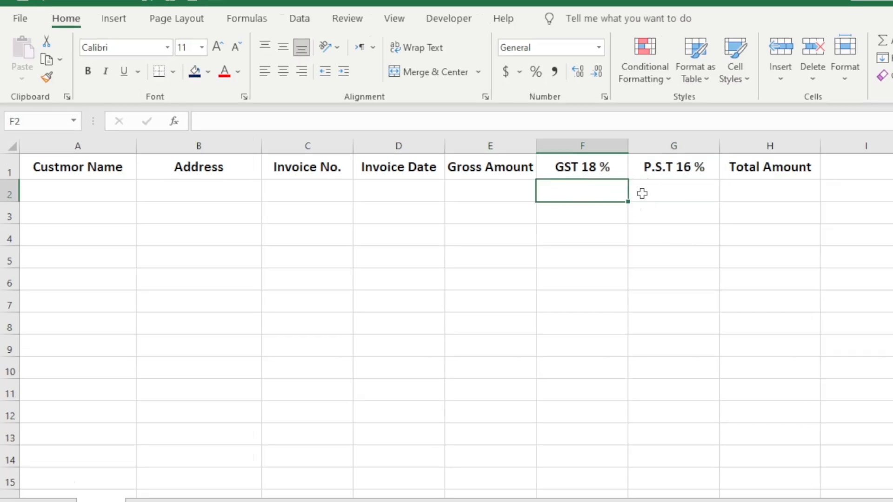
left_click(668, 186)
left_click(576, 192)
Enter =E2*18/100 in F2 for the GST 18 % amount.
type("=")
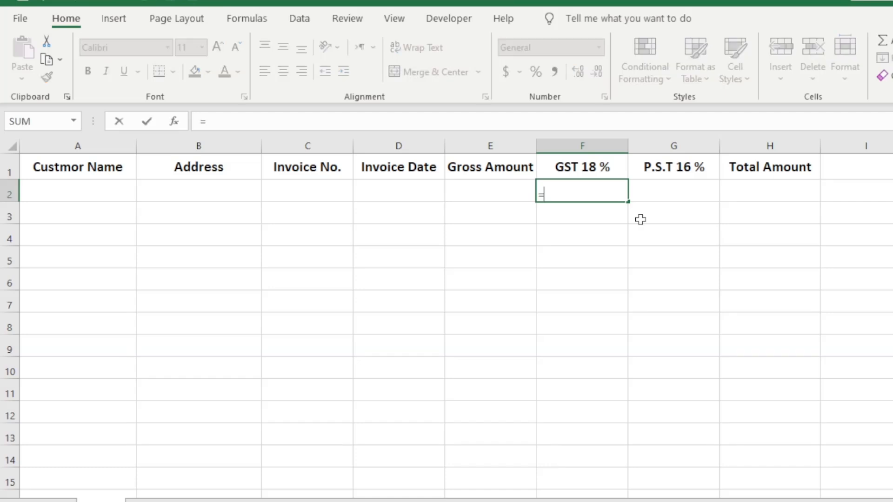
left_click(470, 191)
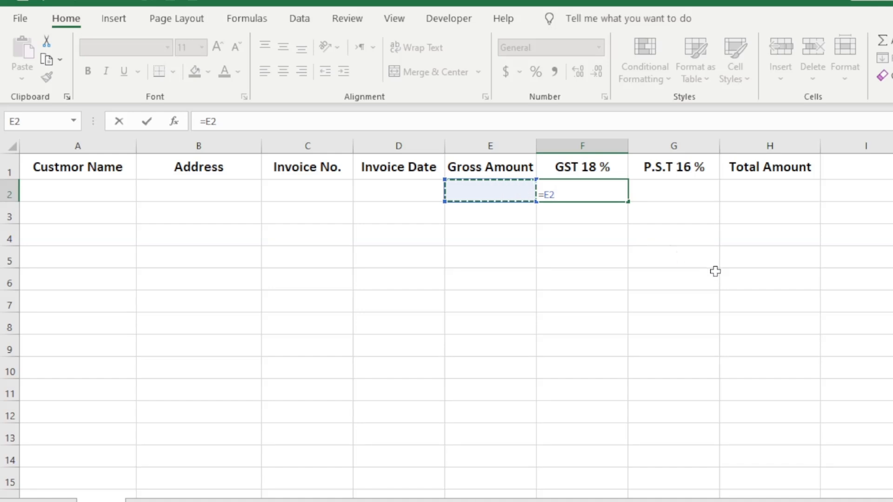
type("*")
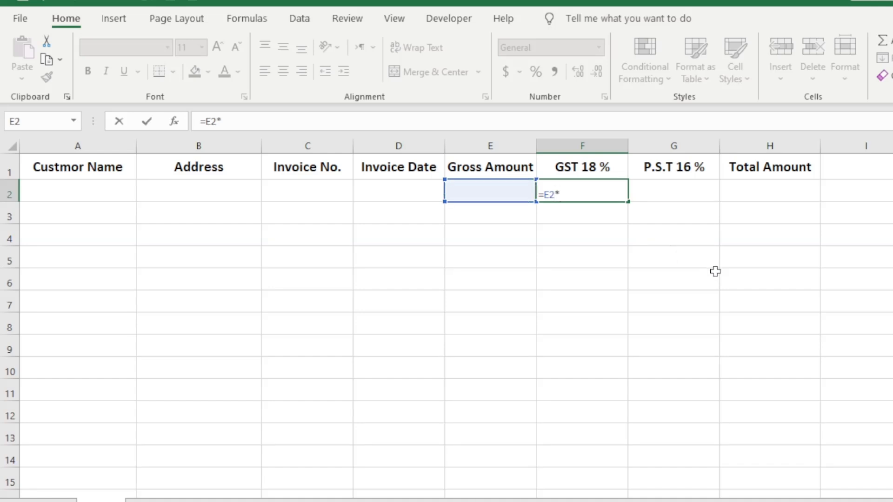
type("18/100")
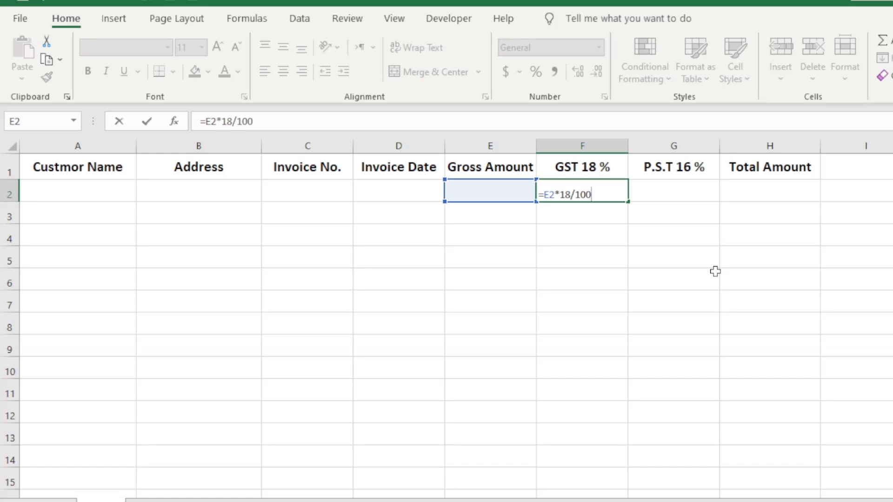
key("Return")
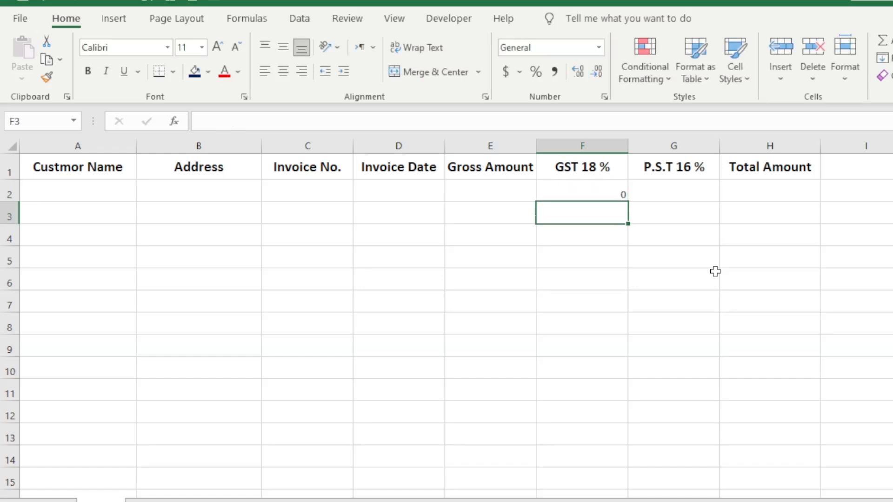
left_click(618, 196)
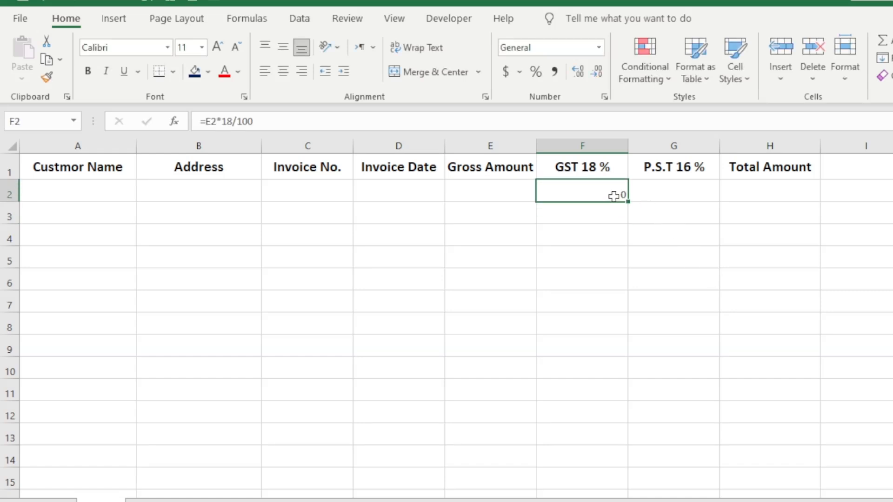
Enter =E2*16/100 in G2 for the P.S.T 16 % amount.
left_click(679, 182)
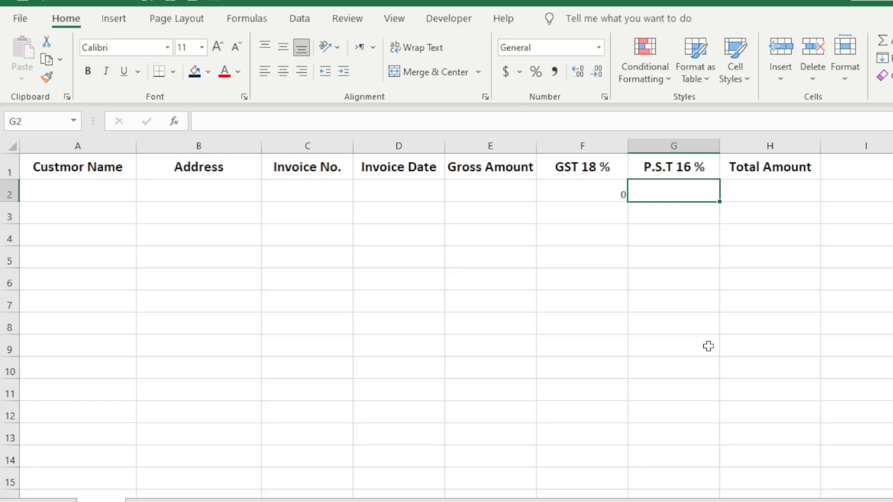
type("=")
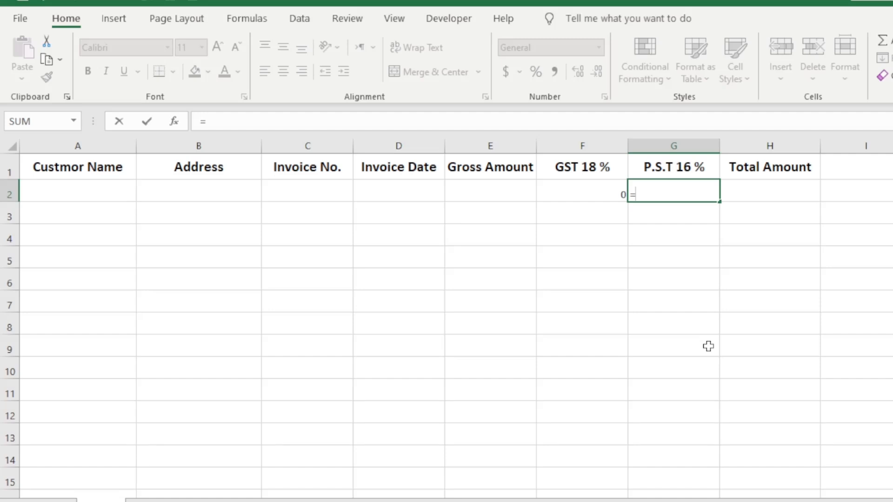
key("Left")
key("Left")
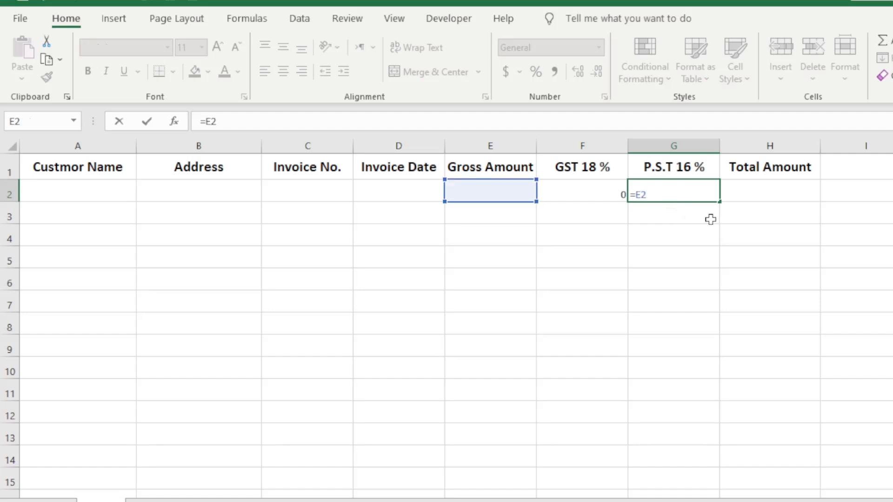
type("*16/10")
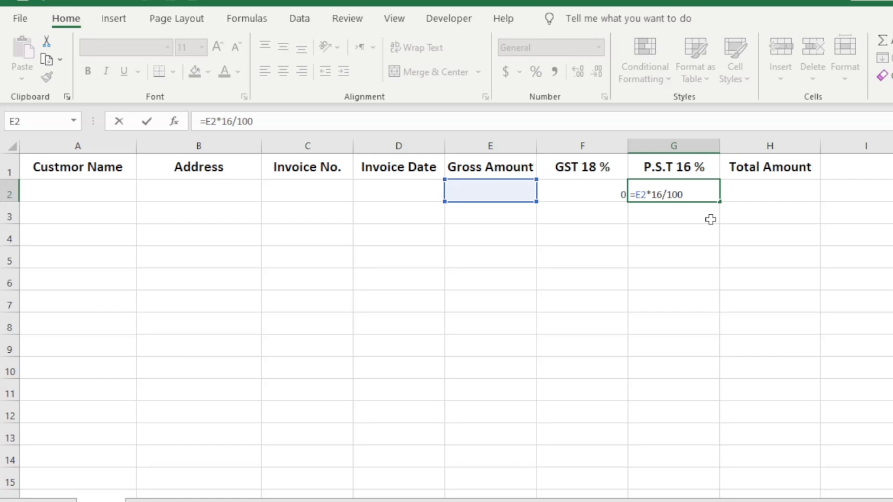
type("0")
key("Return")
Review the row 2 cells and the F2 and G2 tax formulas.
left_click(754, 189)
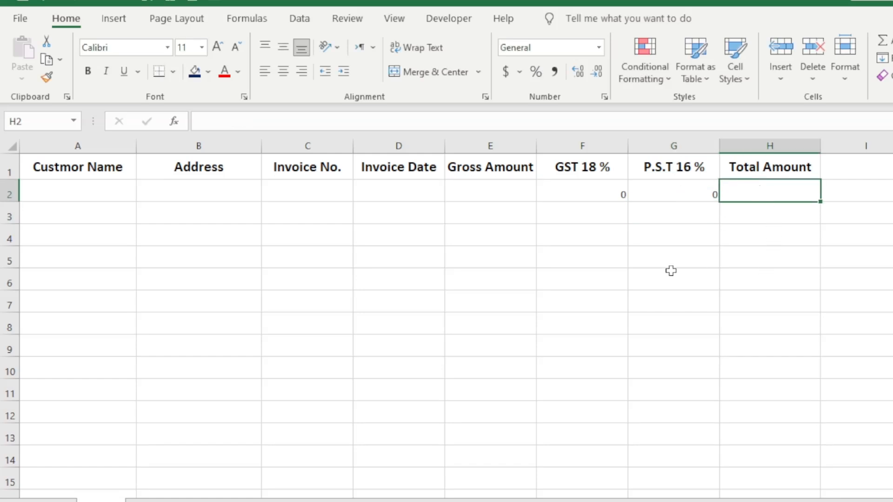
left_click(490, 190)
left_click(579, 200)
left_click(667, 200)
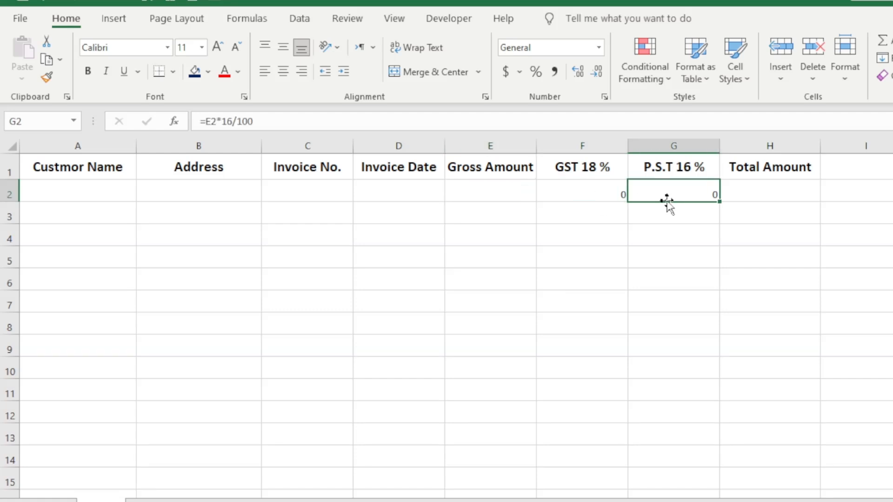
left_click(759, 194)
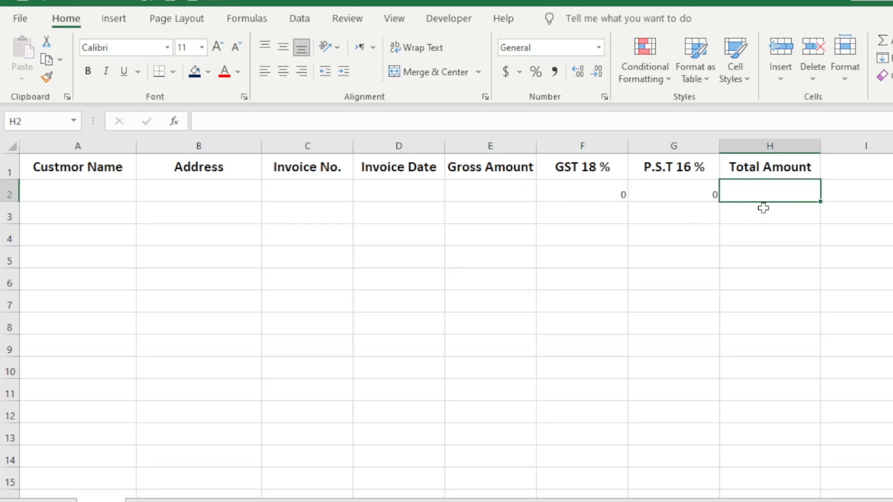
Enter =SUM(E2,F2,G2) in H2 so Total Amount adds gross and both taxes.
type("=")
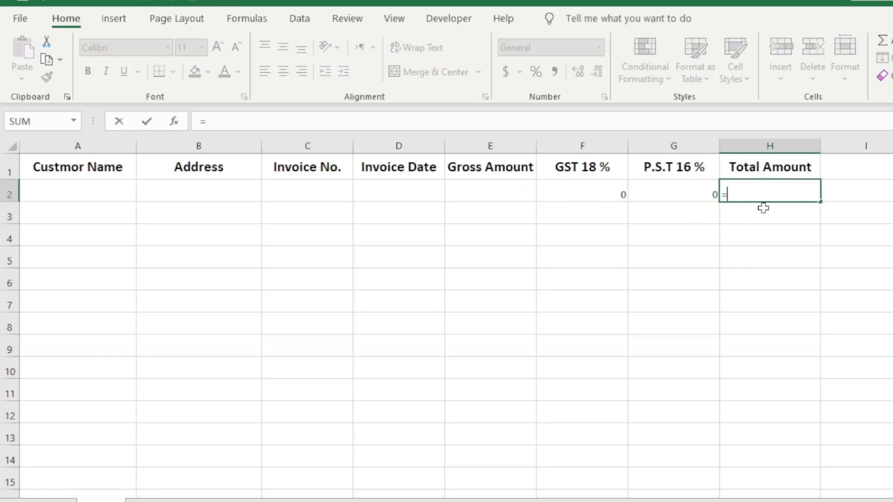
type("sum")
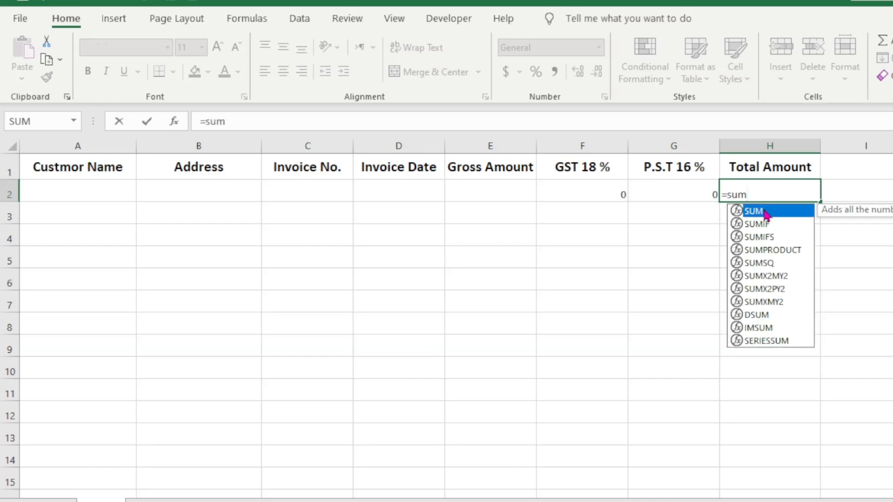
double_click(766, 213)
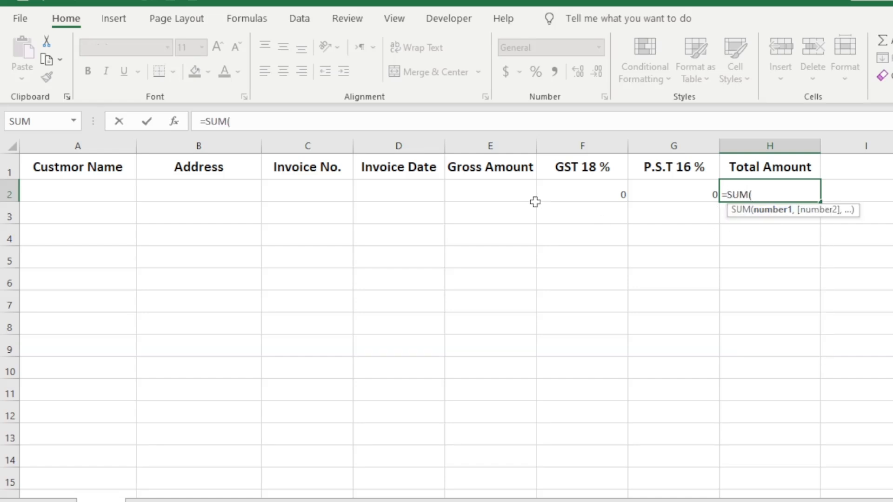
left_click(519, 194)
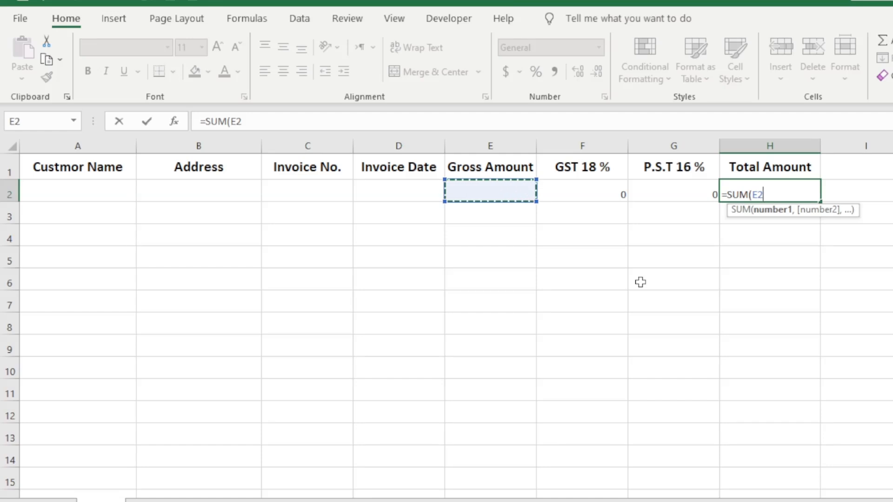
type(",")
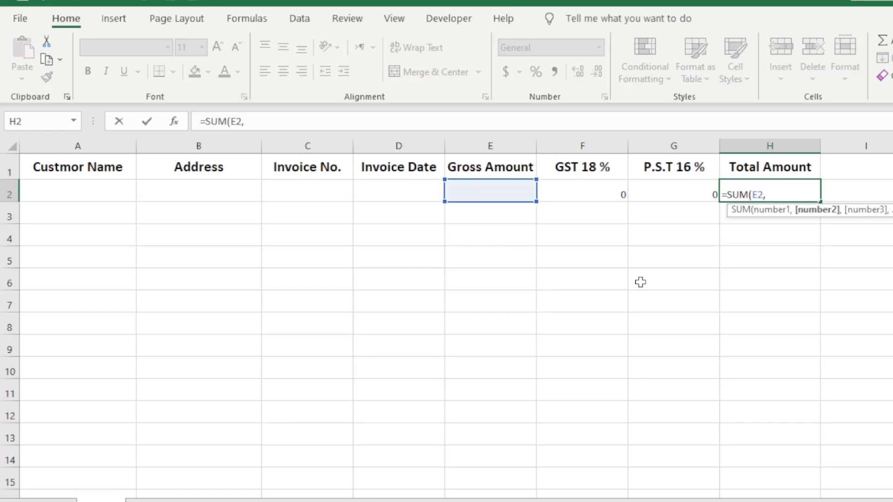
left_click(584, 187)
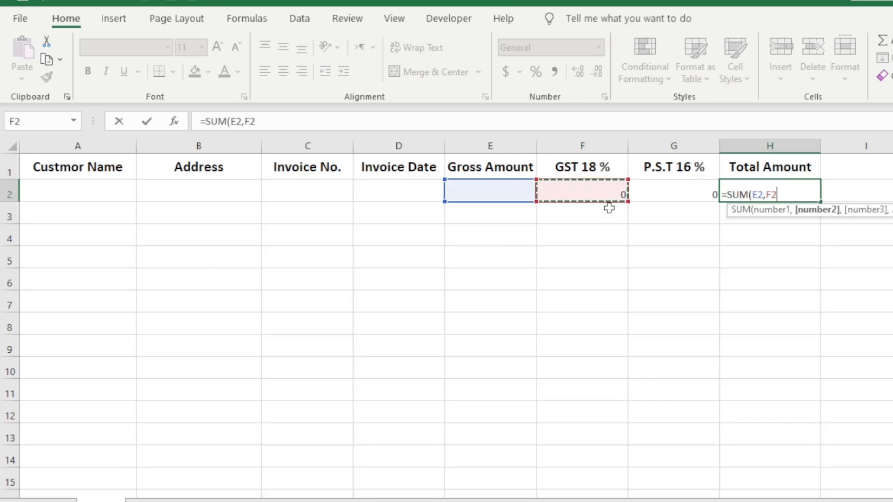
type(",")
left_click(693, 185)
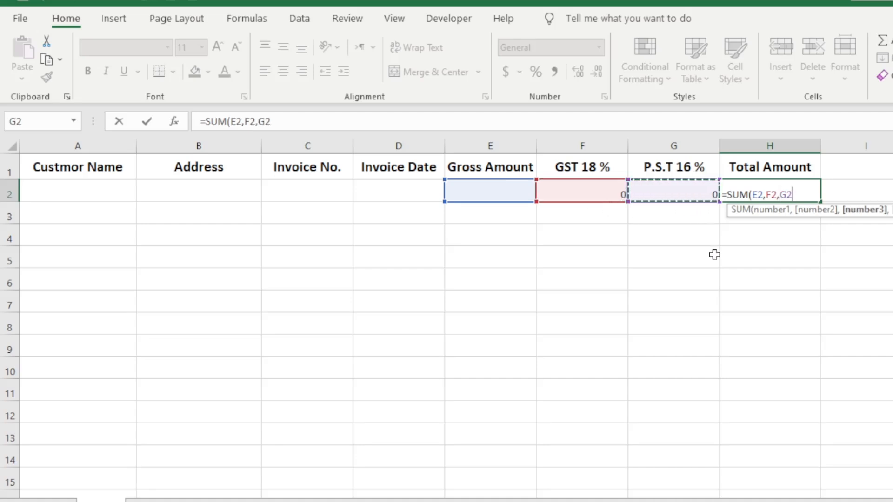
type(")")
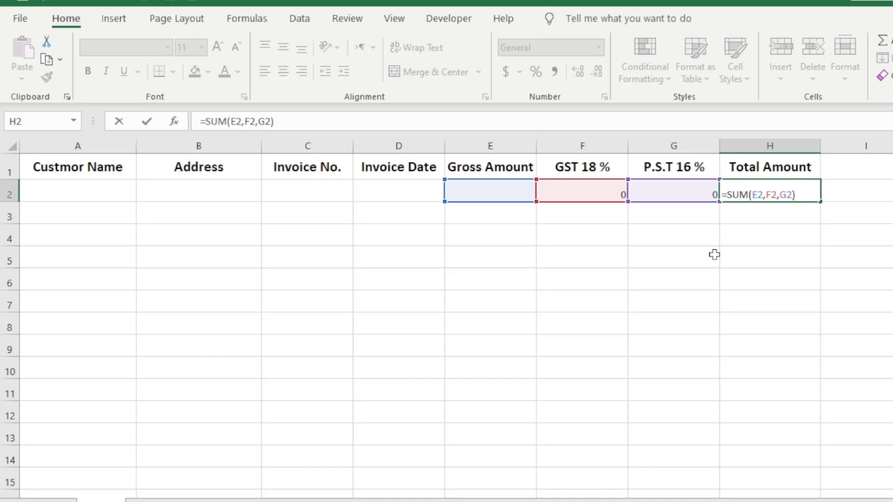
key("Return")
left_click(302, 261)
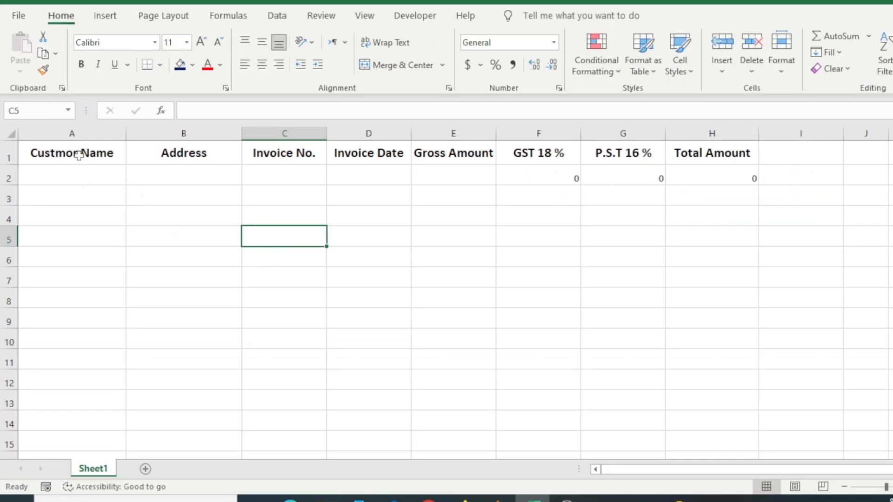
Convert A1:H2 into a table with headers using Ctrl+T.
left_click_drag(80, 152, 694, 175)
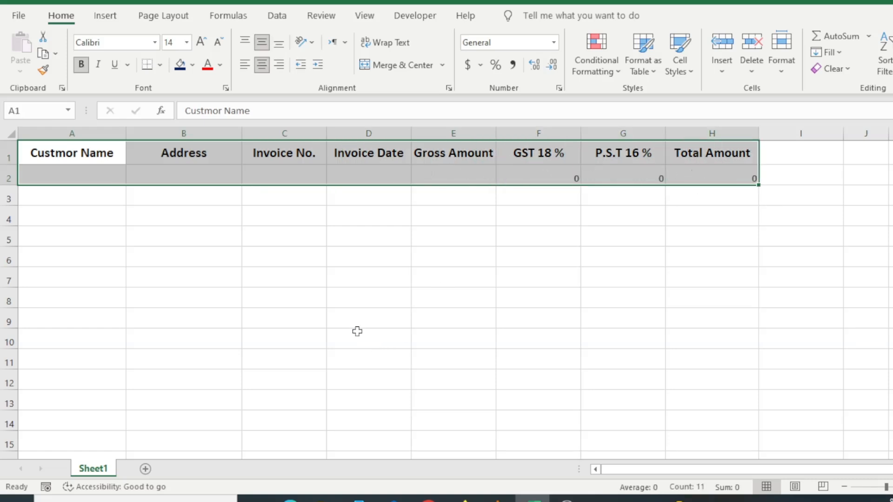
key("ctrl+t")
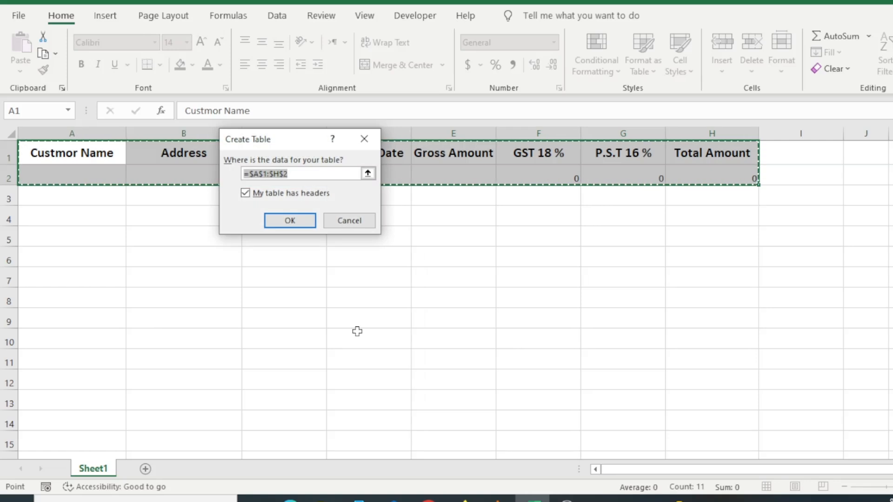
left_click_drag(295, 141, 361, 183)
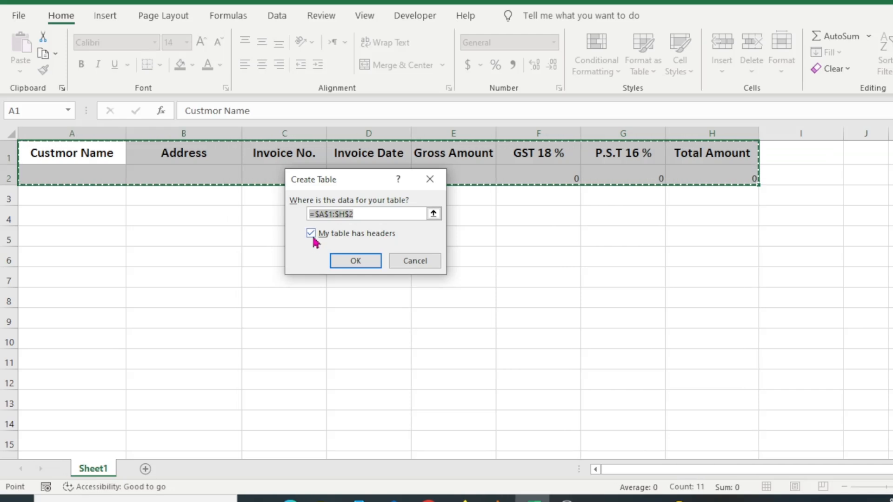
left_click(349, 263)
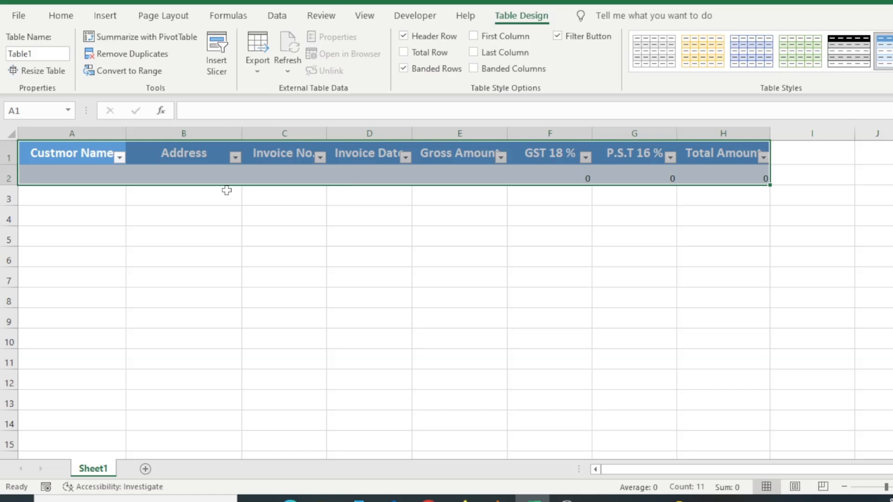
left_click(488, 242)
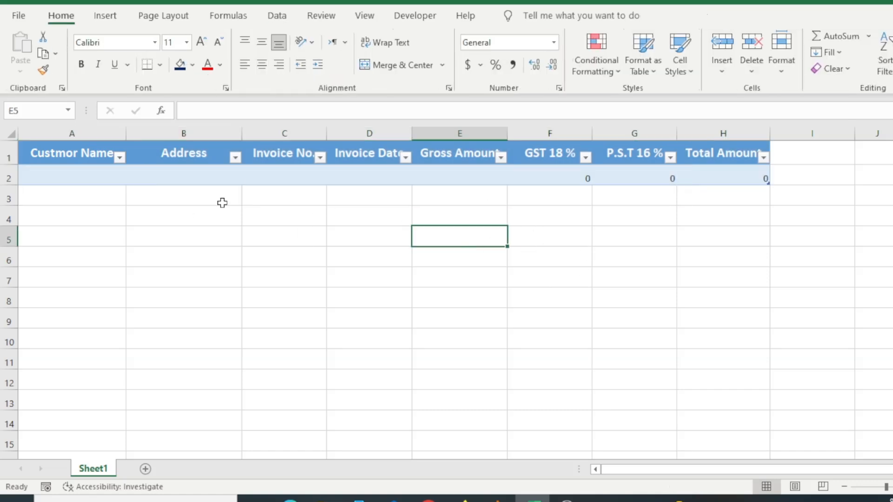
Clear Table1's colour style and turn off the header filter buttons.
left_click(252, 179)
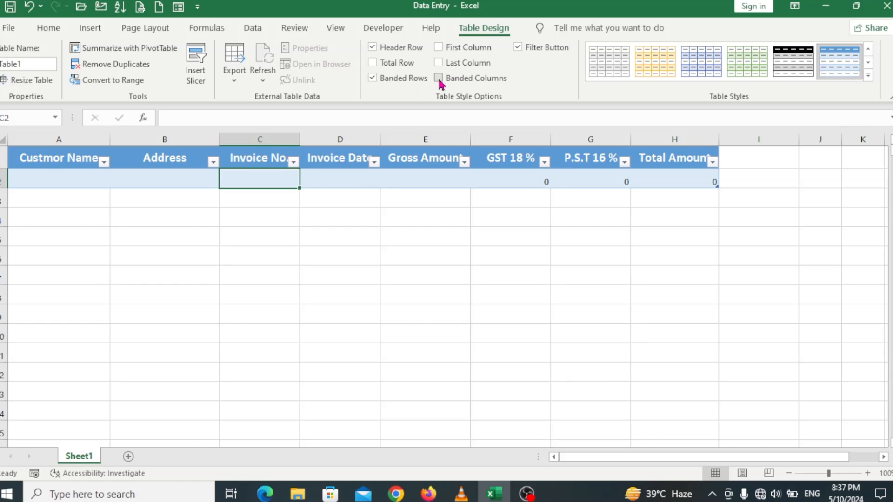
left_click(869, 77)
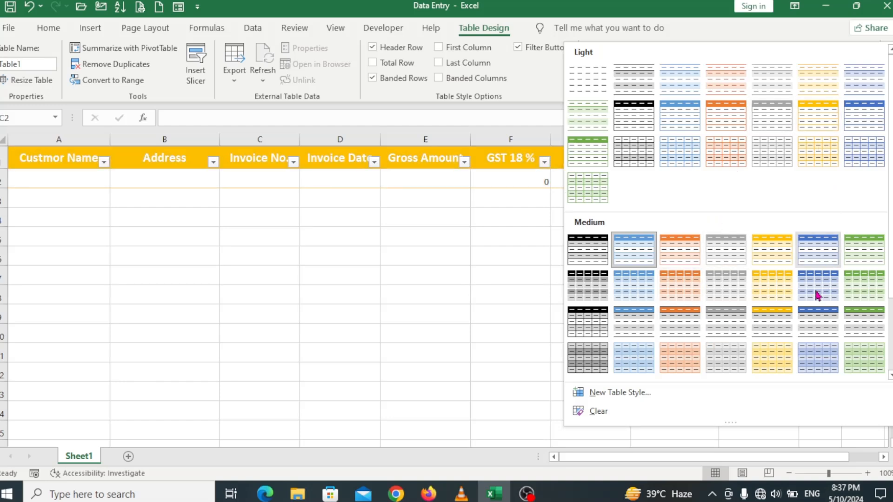
left_click(595, 418)
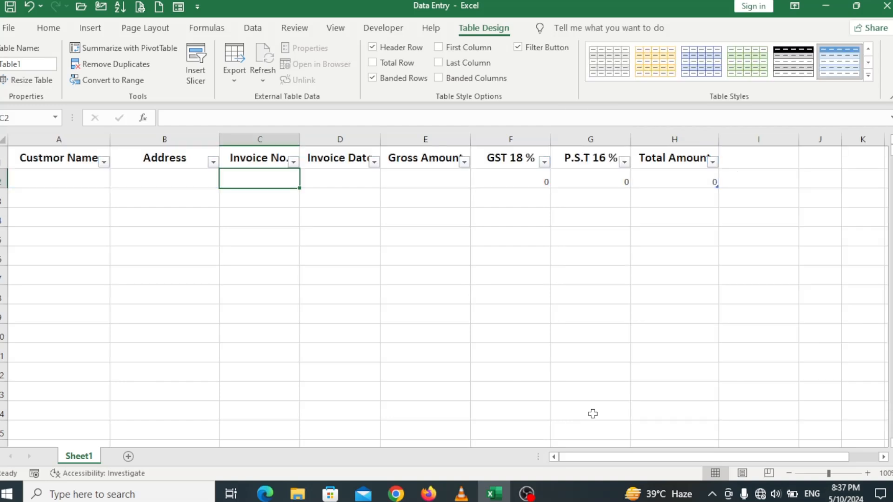
left_click(383, 294)
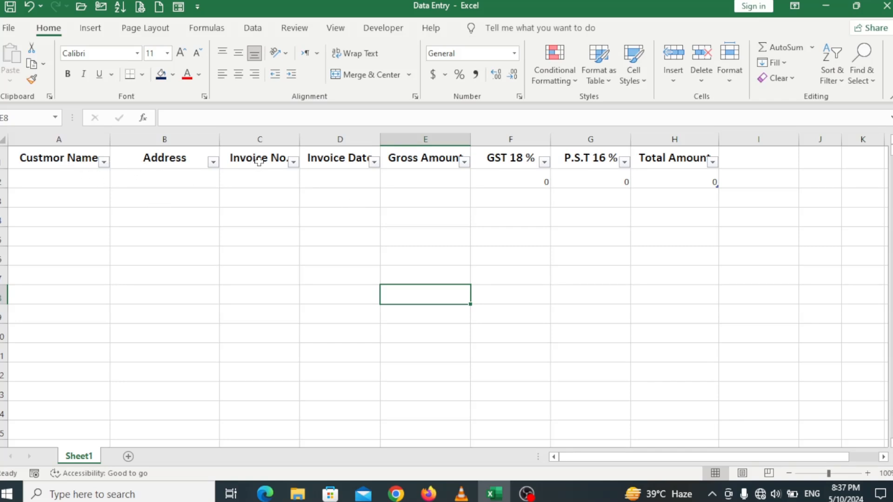
left_click(370, 177)
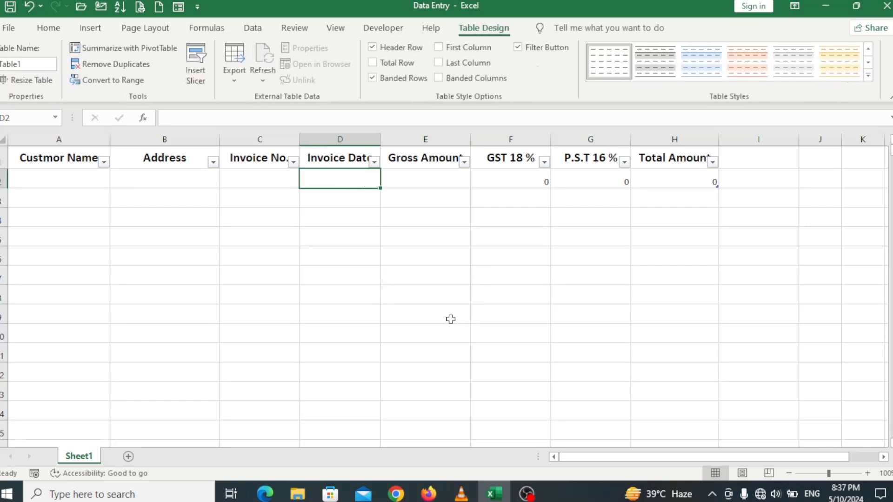
key("ctrl+shift+l")
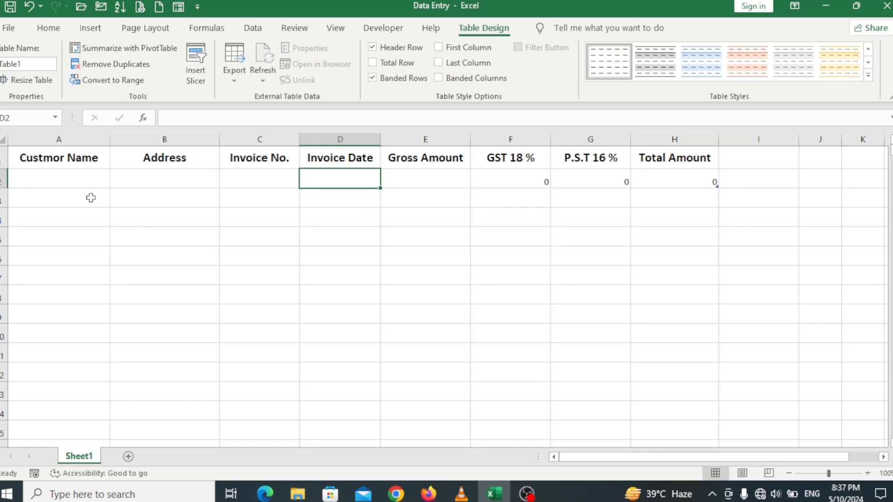
Centre the contents of columns A through H horizontally and vertically.
left_click_drag(58, 140, 637, 148)
left_click(58, 29)
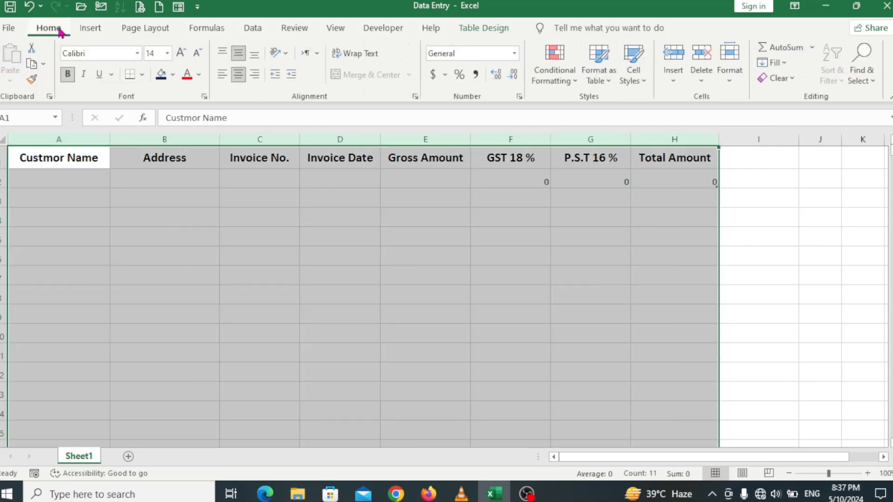
left_click(238, 74)
left_click(238, 75)
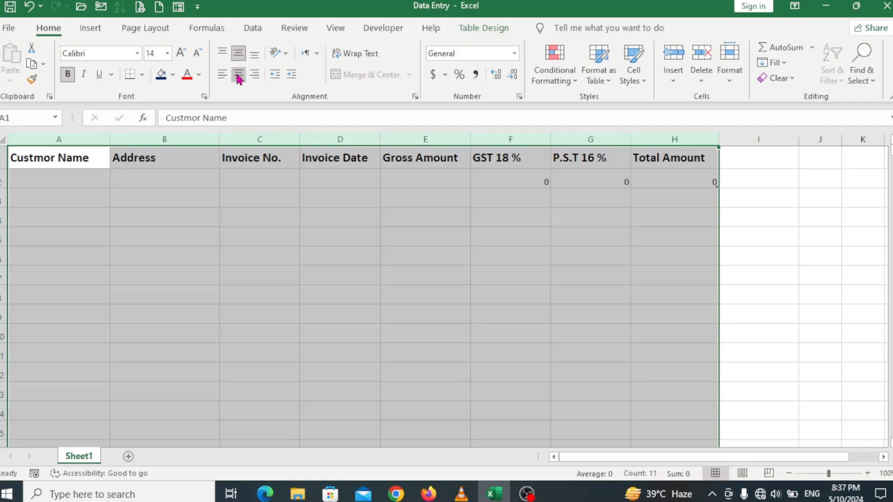
left_click(238, 55)
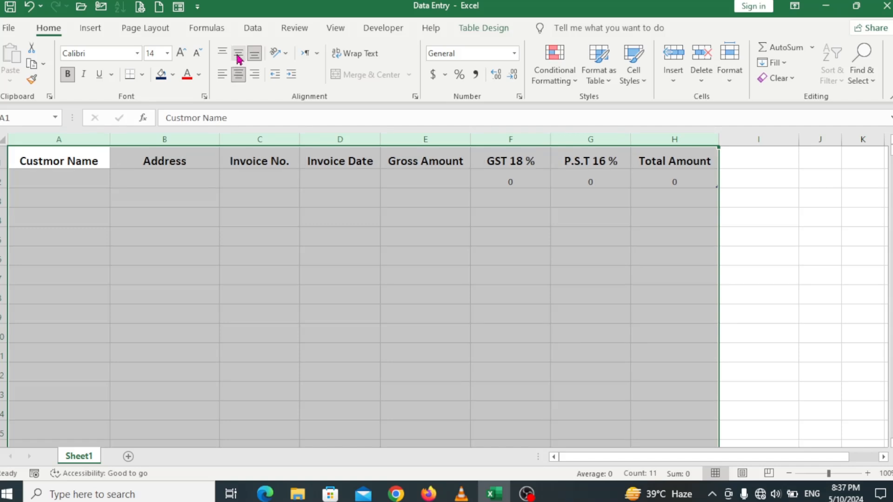
left_click(238, 54)
left_click(319, 348)
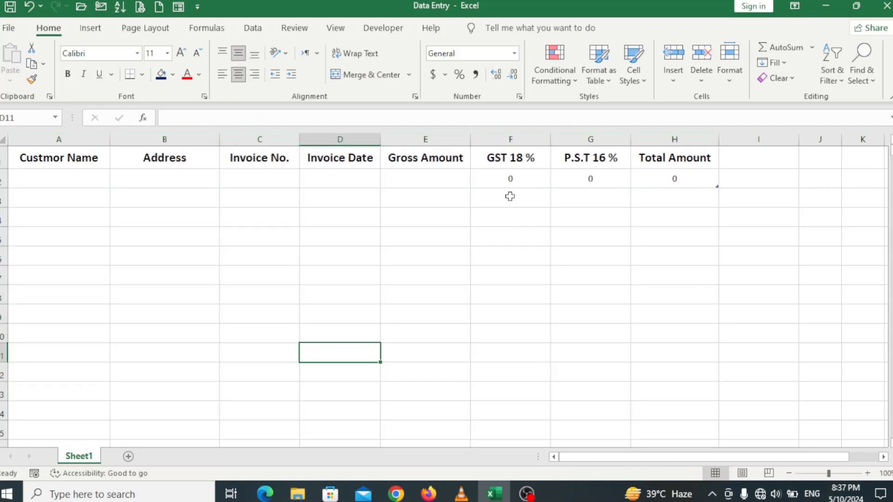
Check the row 2 cells, including the formulas in F2, G2 and H2.
left_click(526, 183)
left_click(658, 183)
left_click(600, 183)
left_click(539, 181)
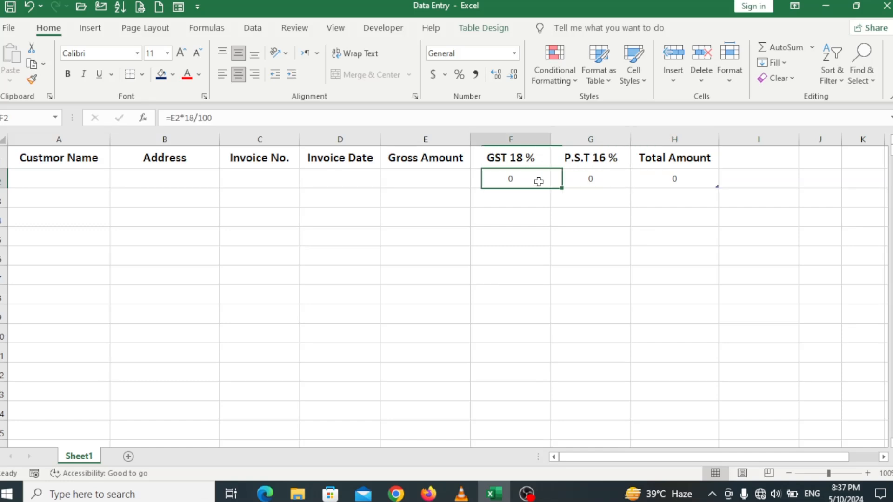
left_click(417, 179)
left_click(295, 178)
left_click(518, 178)
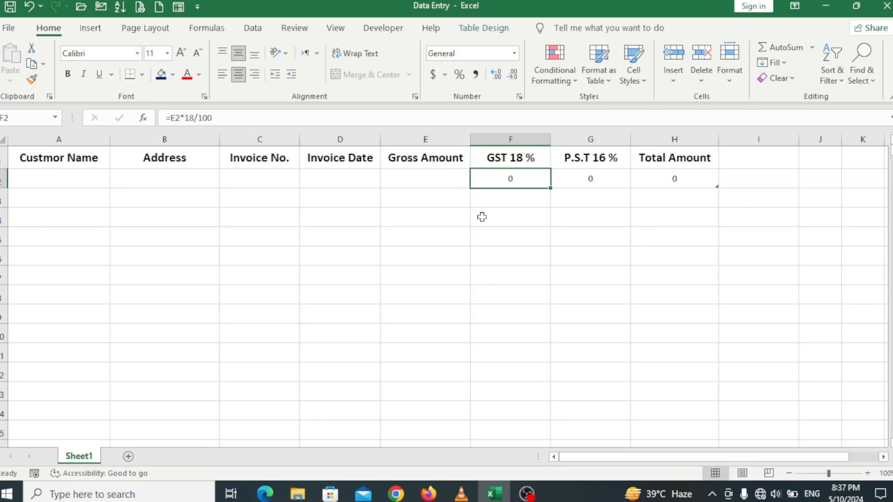
left_click(77, 185)
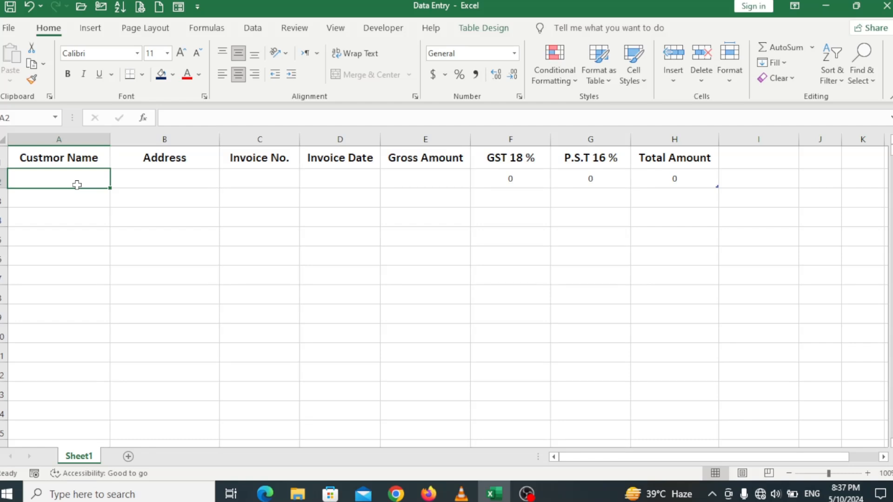
Set the font size of row 2 and all rows below to 14.
key("shift+Right")
key("shift+Right")
key("shift+Right")
key("shift+Right")
key("shift+Right")
key("shift+Right")
key("shift+Right")
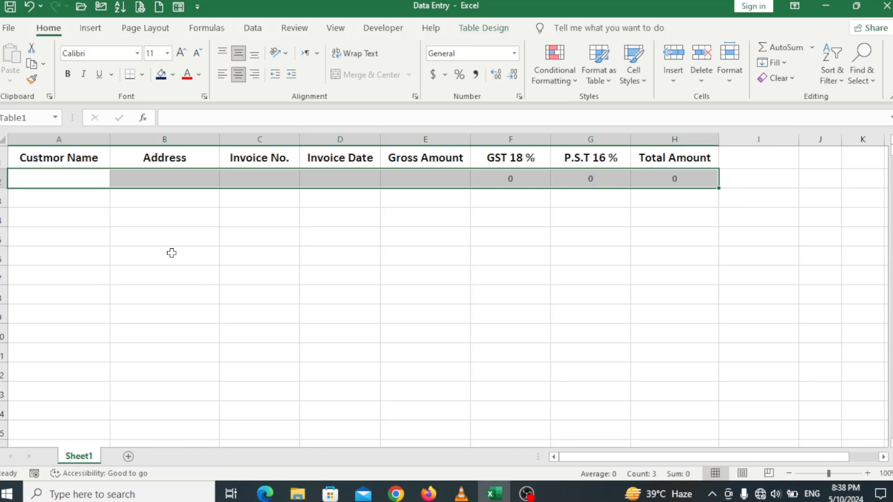
key("ctrl+shift+Down")
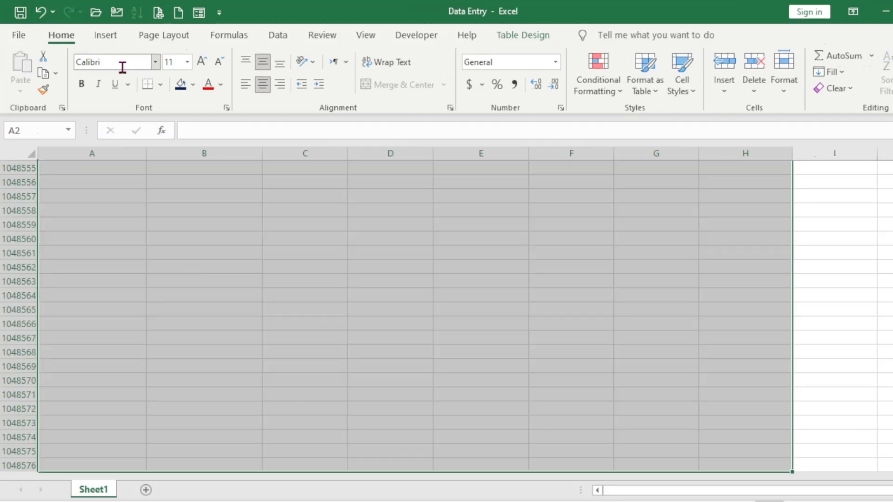
left_click(202, 67)
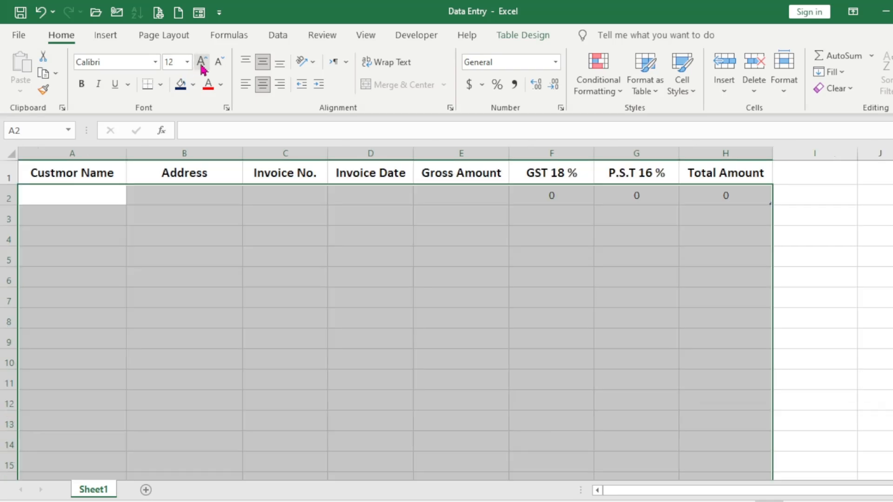
left_click(203, 69)
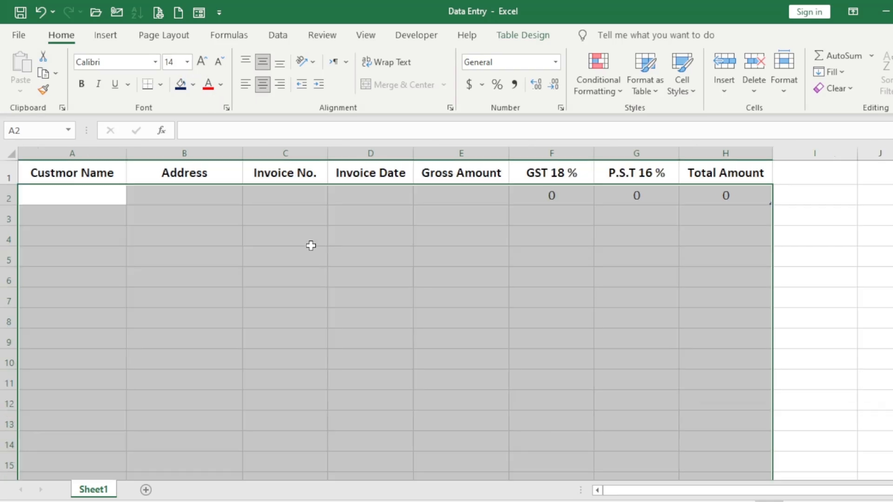
left_click(350, 283)
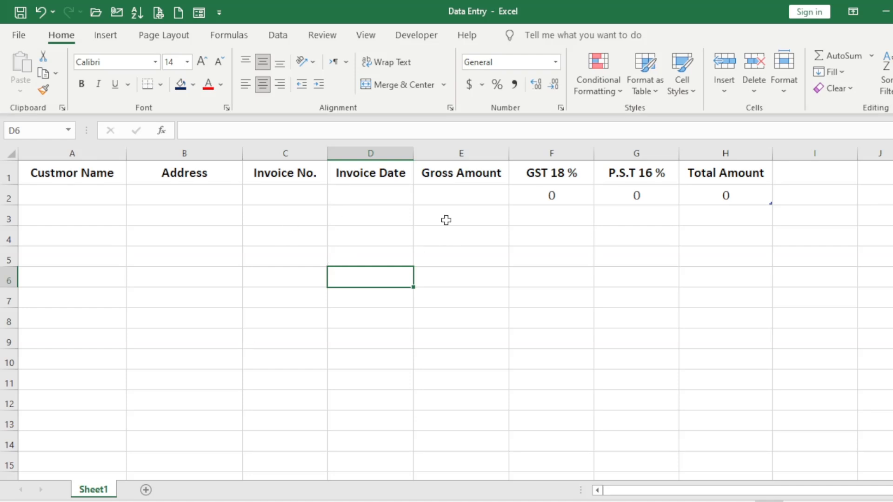
left_click(468, 210)
Apply All Borders to every cell of A1:H2.
left_click_drag(92, 171, 716, 190)
left_click(160, 85)
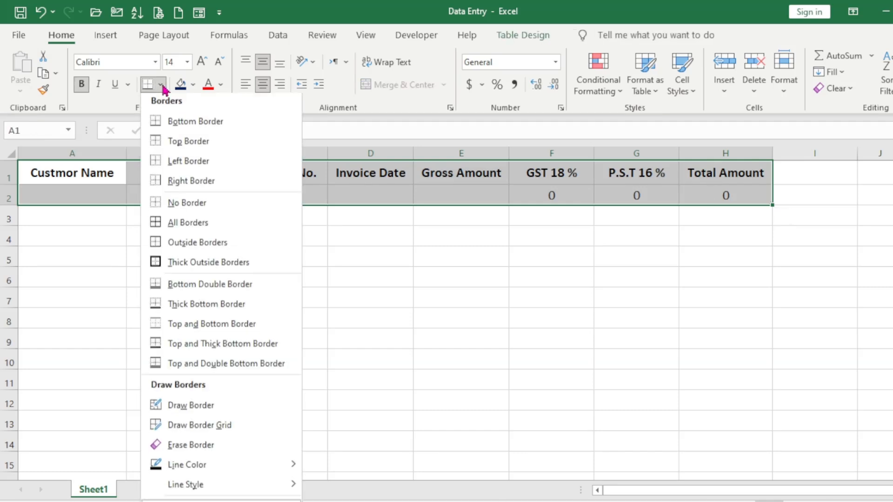
left_click(198, 226)
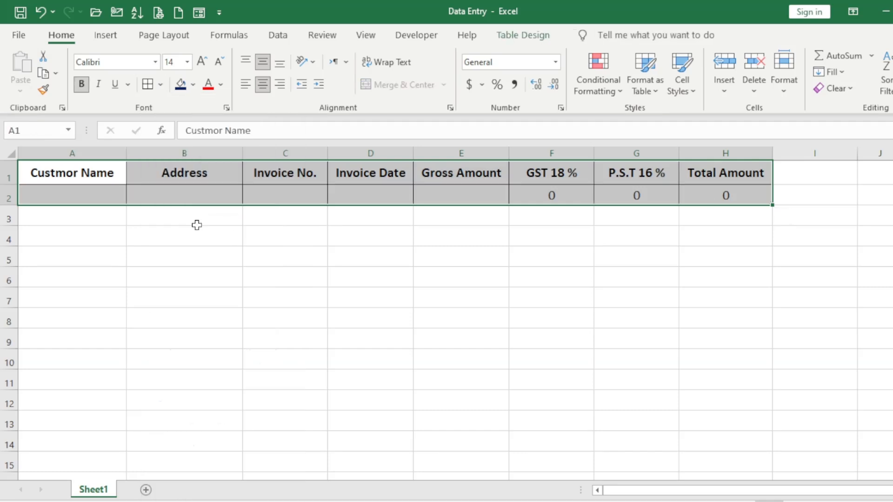
left_click(371, 233)
left_click(452, 228)
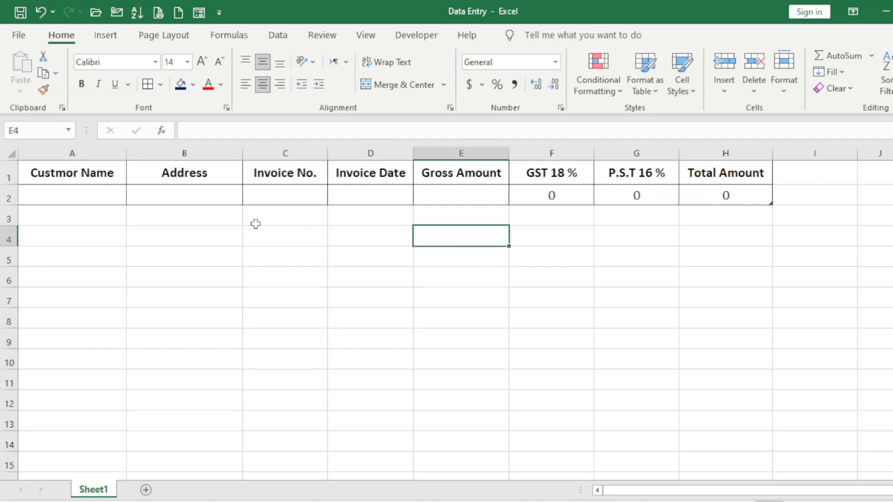
left_click_drag(83, 175, 714, 171)
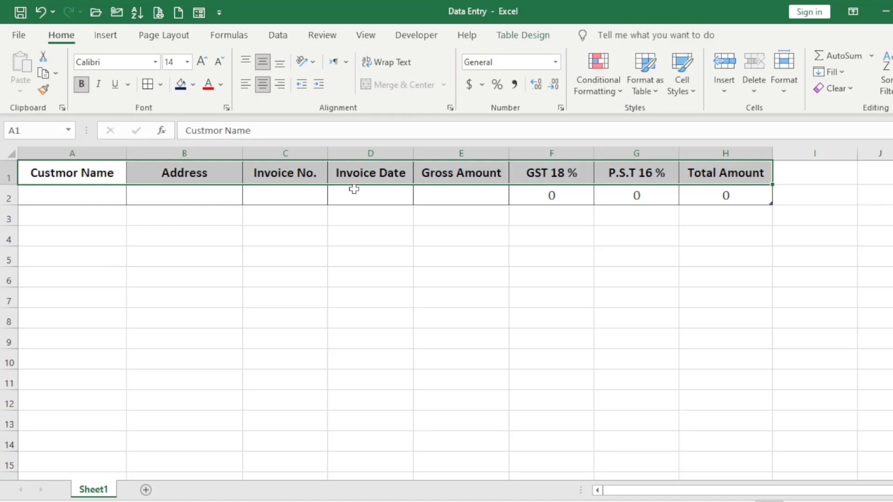
Give the header row a dark-blue fill with white, non-bold Impact text.
left_click(193, 85)
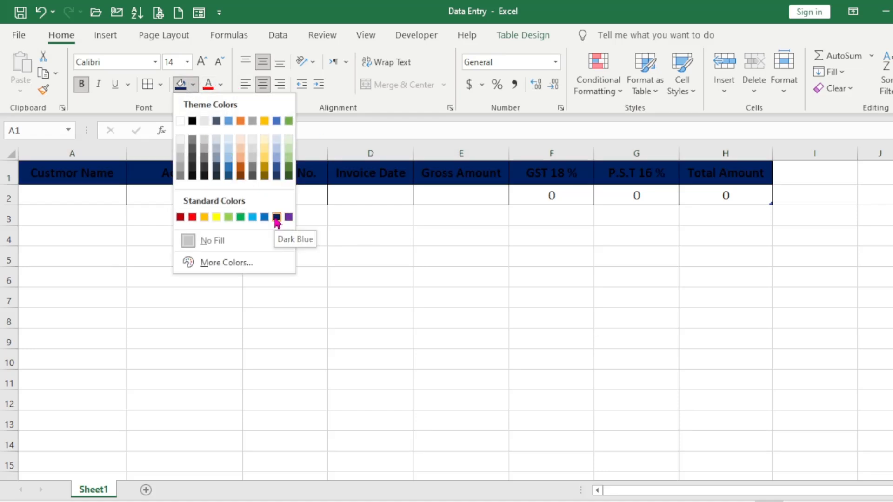
left_click(276, 218)
left_click(221, 86)
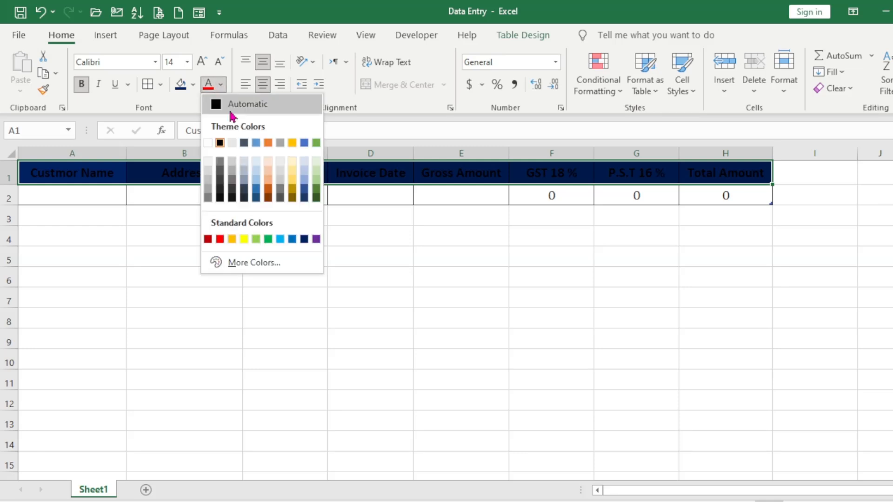
left_click(209, 143)
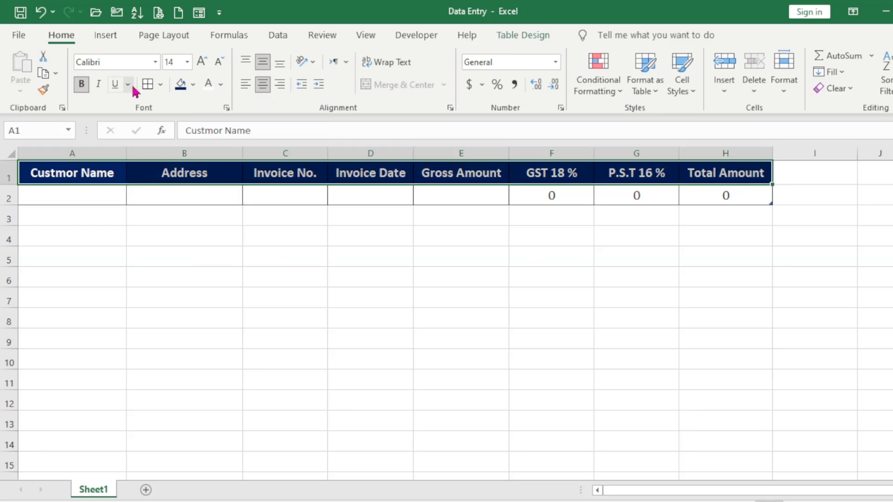
left_click(155, 62)
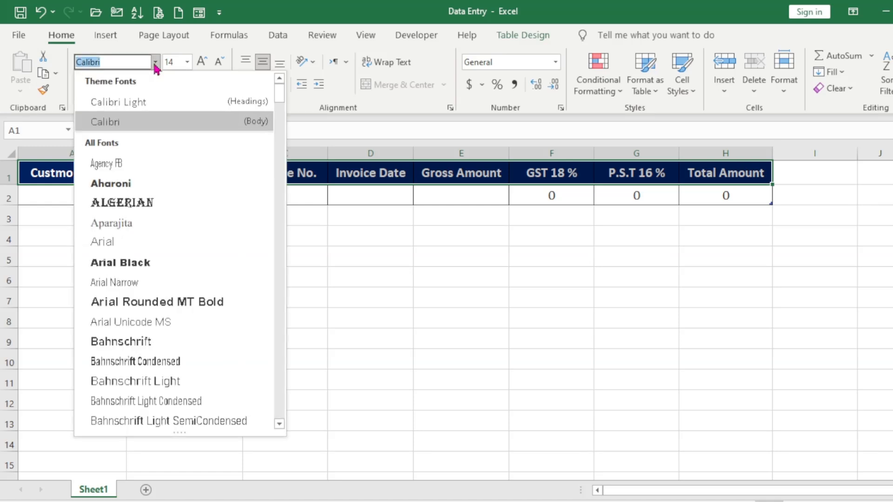
type("Impact")
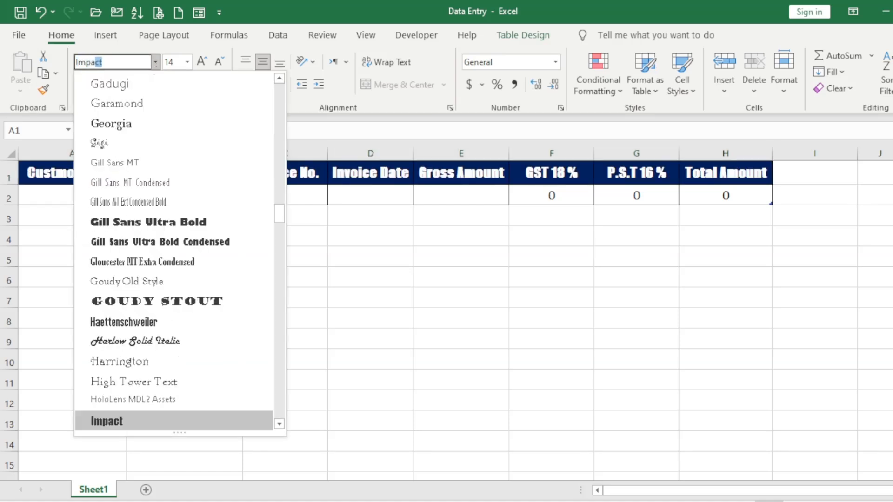
key("Return")
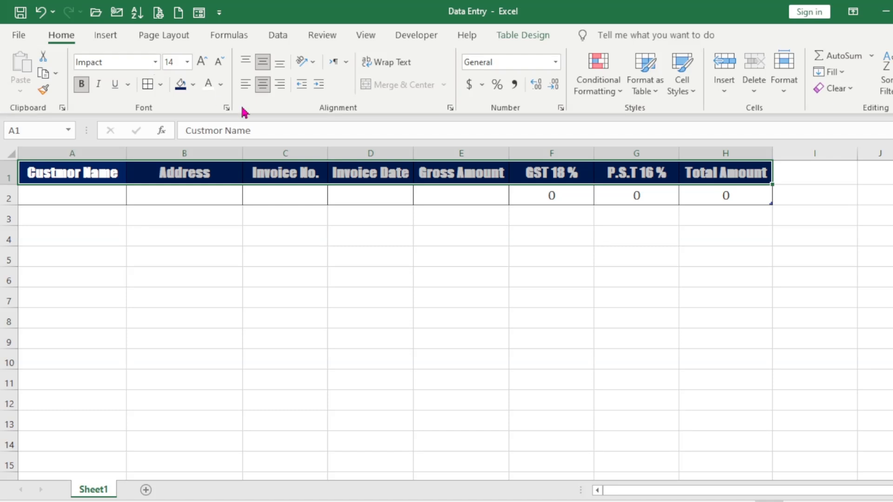
key("ctrl+b")
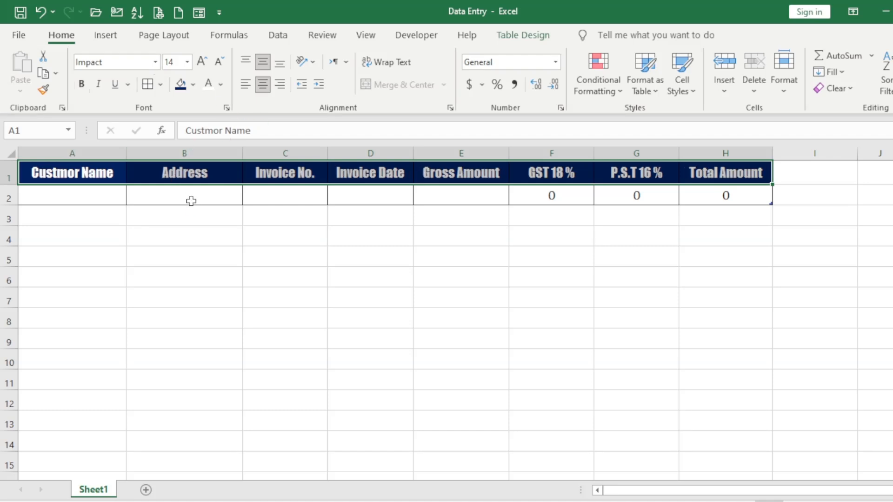
left_click(285, 257)
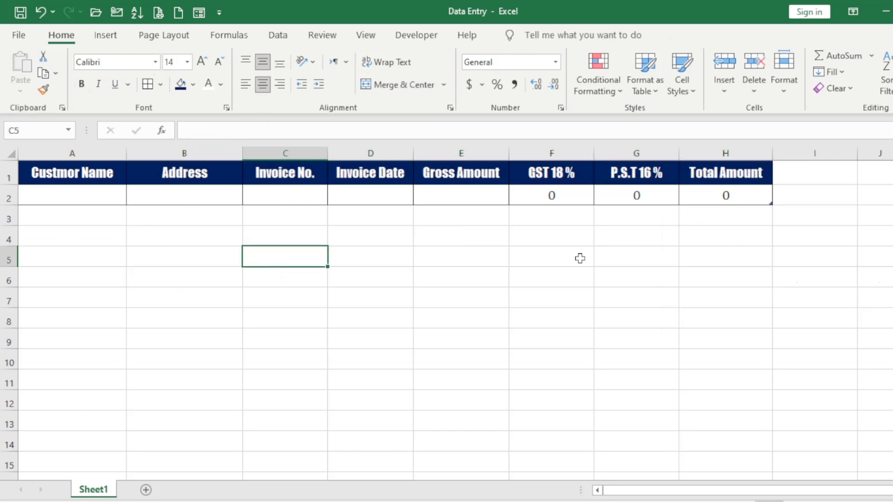
left_click(720, 198)
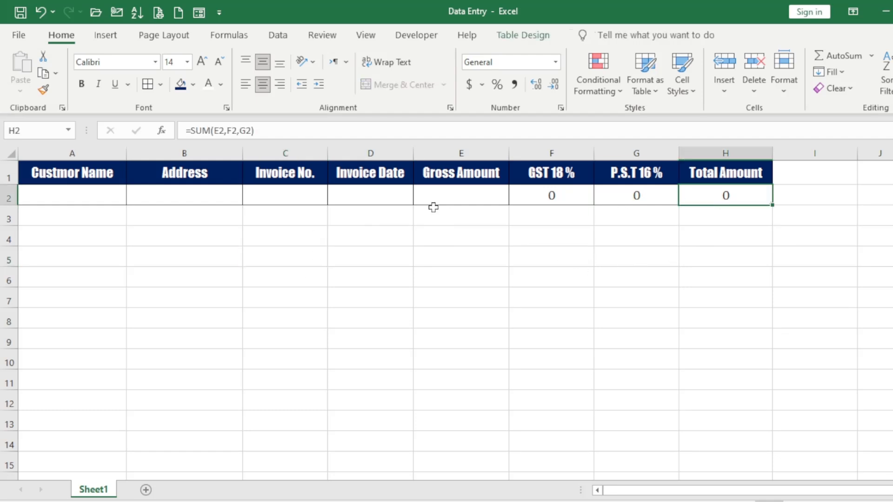
left_click(370, 195)
left_click(284, 194)
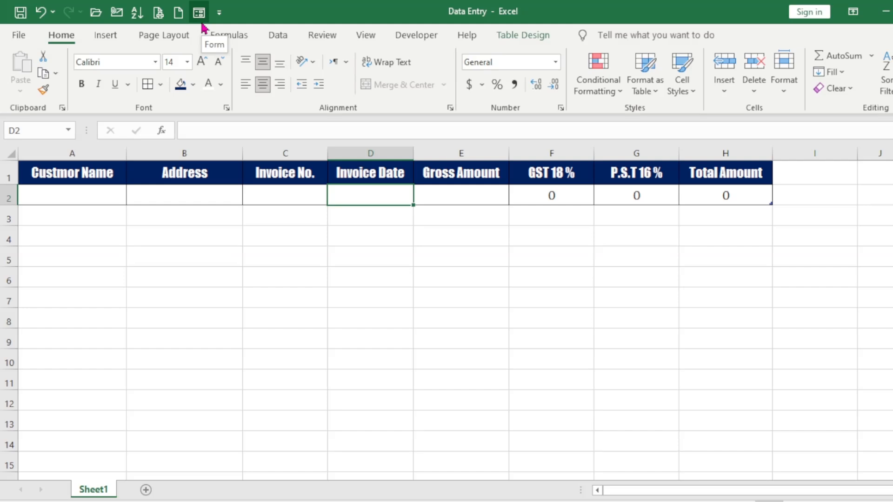
right_click(296, 104)
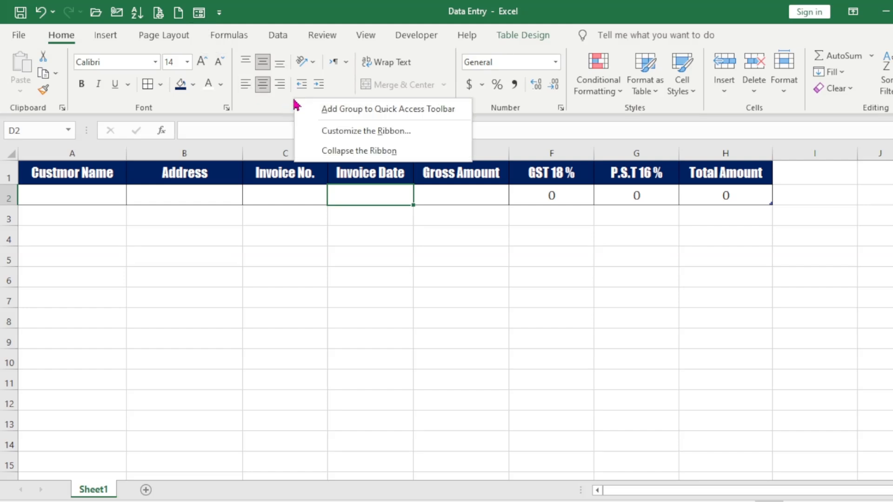
left_click(355, 134)
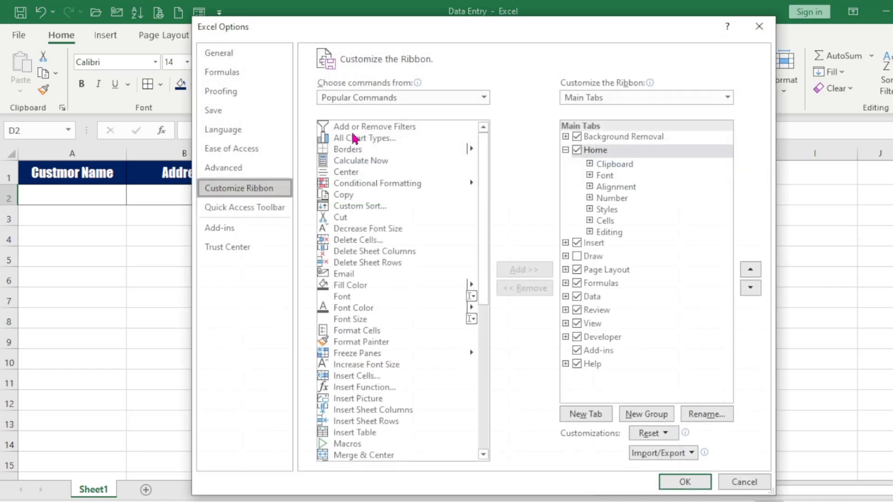
left_click_drag(466, 38, 414, 27)
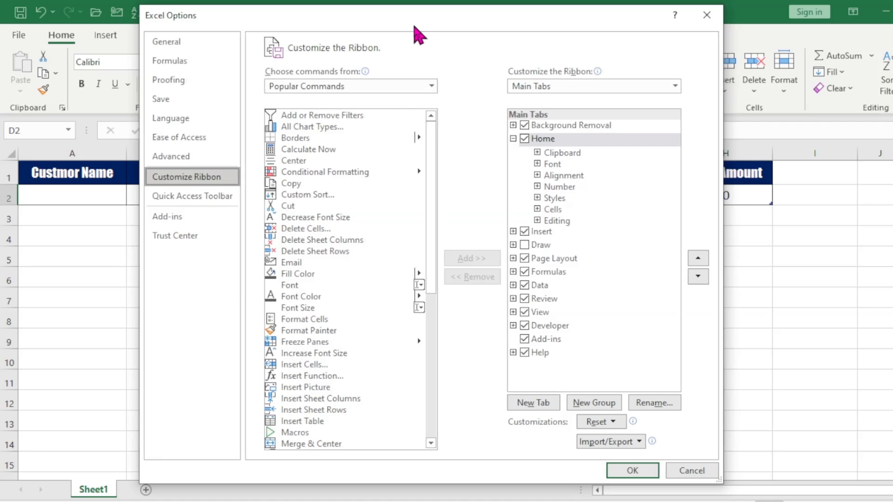
left_click(196, 201)
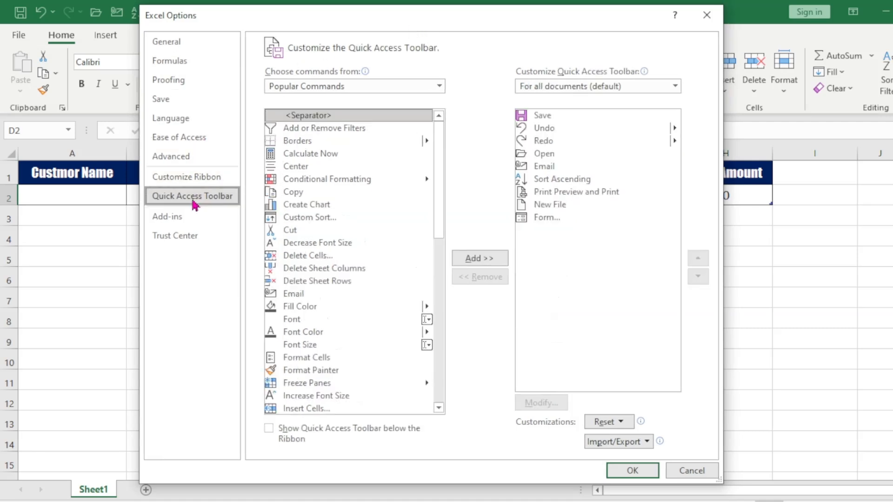
left_click(442, 88)
left_click(348, 128)
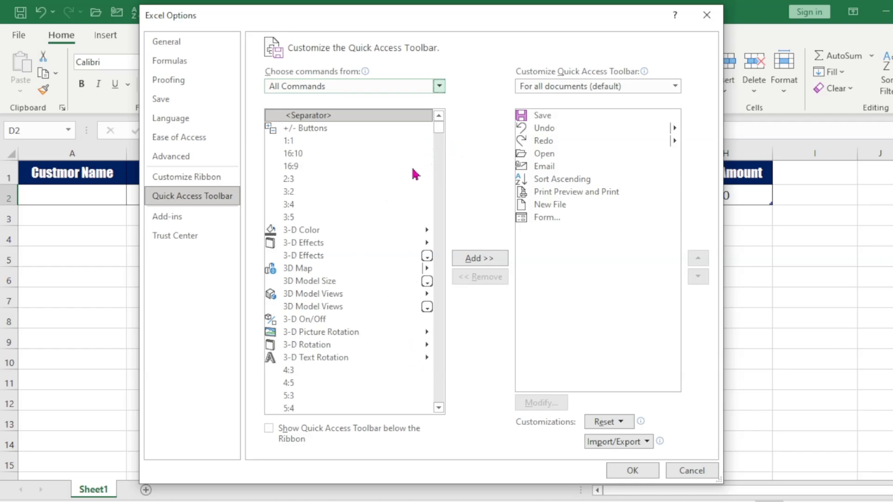
left_click_drag(440, 125, 448, 226)
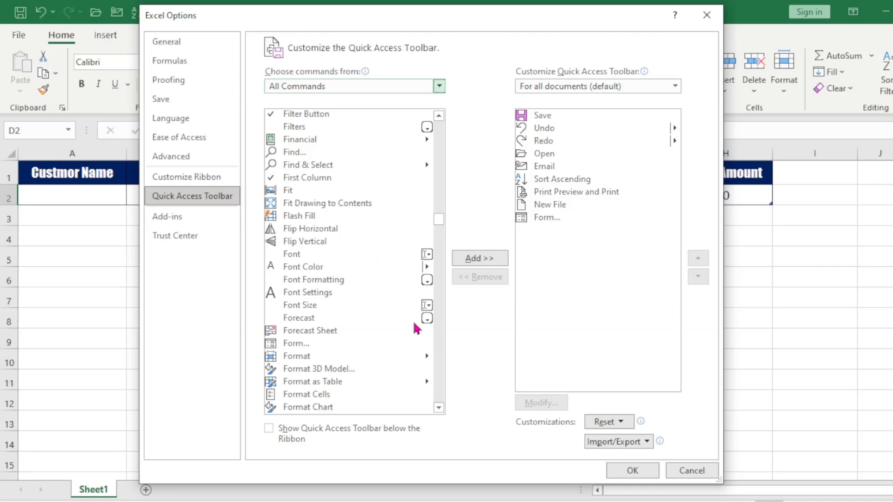
left_click(290, 344)
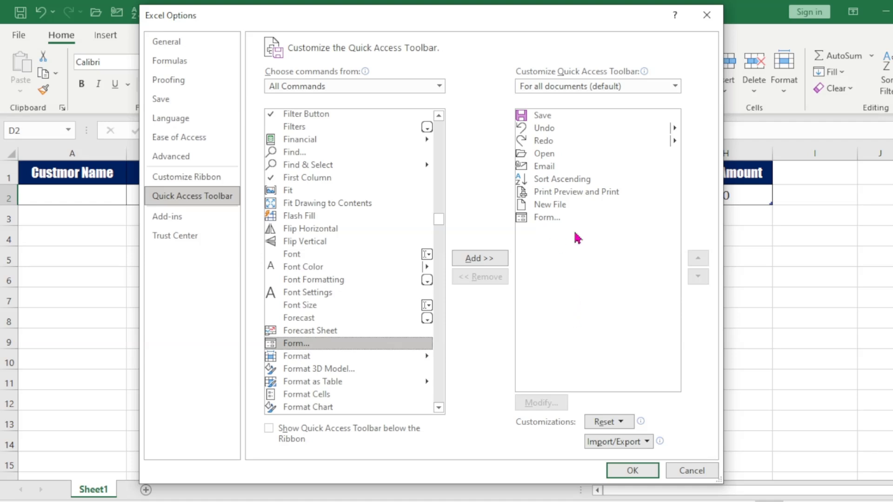
left_click(550, 219)
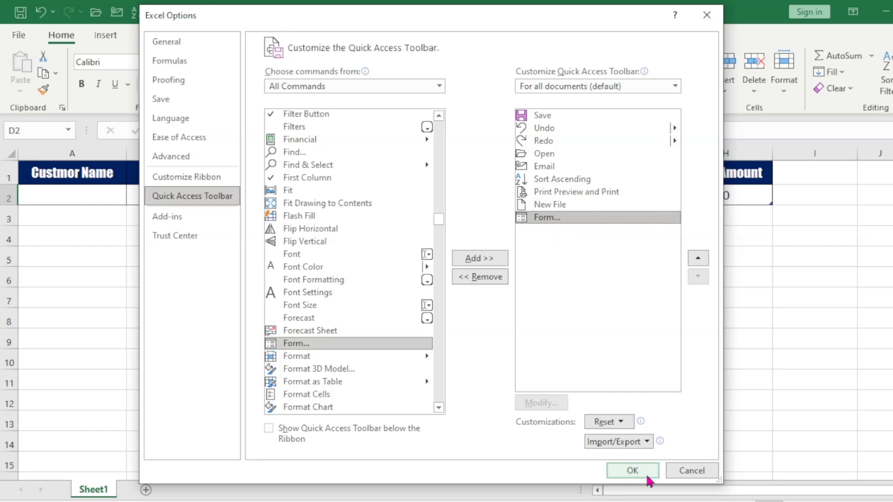
left_click(631, 468)
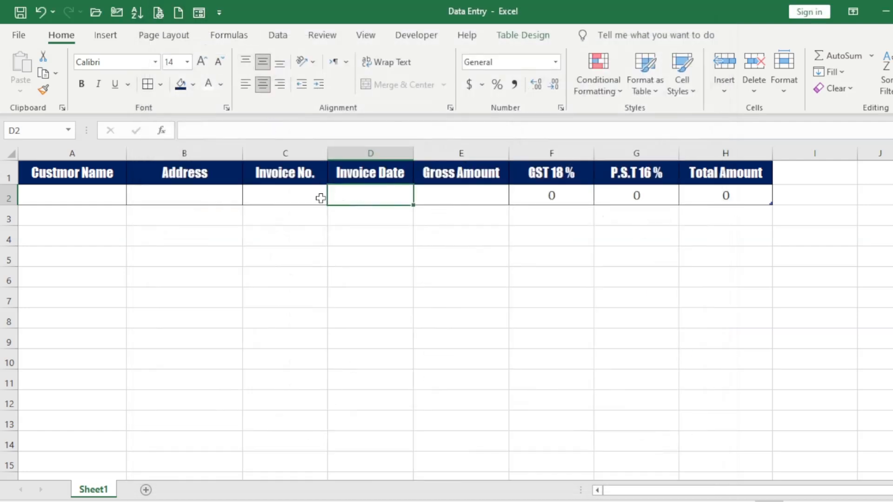
left_click(270, 201)
Open the Sheet1 data form from a table cell and reposition it on screen.
left_click(231, 192)
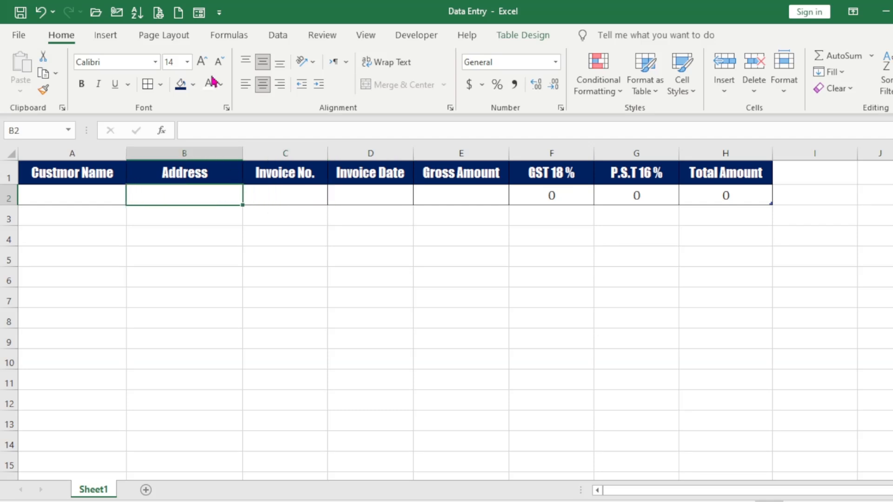
left_click(200, 15)
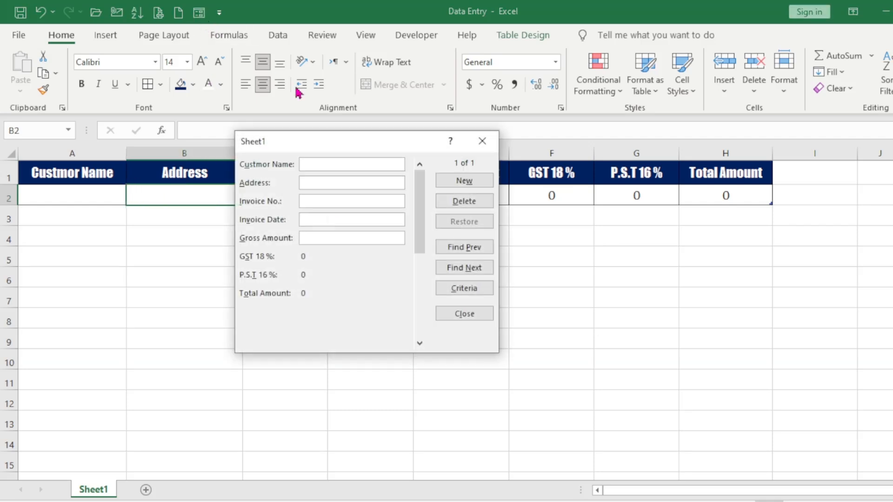
left_click_drag(352, 144, 327, 91)
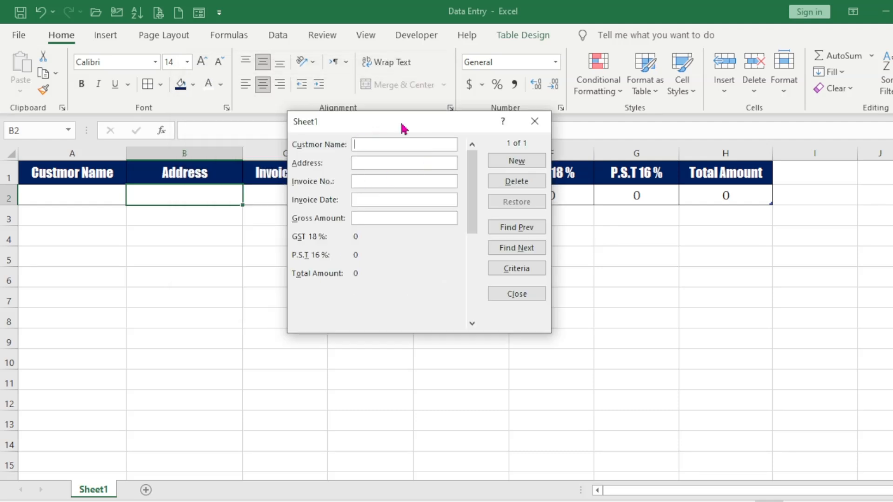
left_click_drag(403, 128, 323, 202)
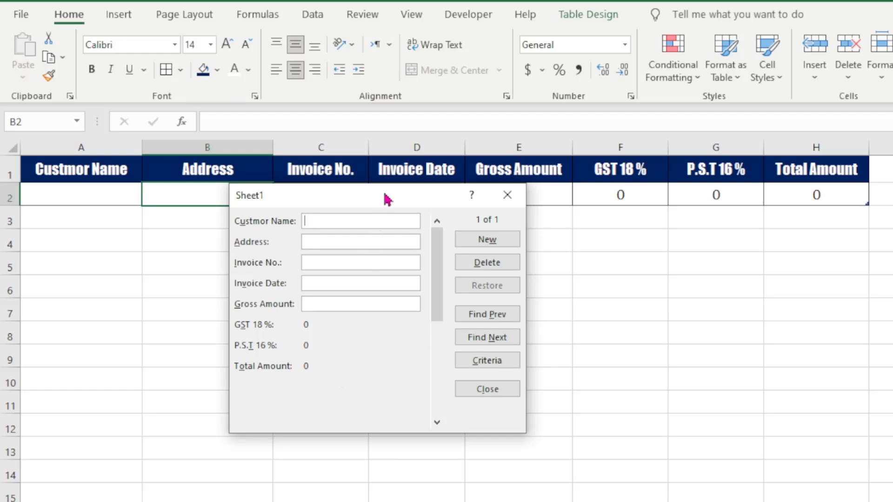
left_click_drag(384, 194, 359, 61)
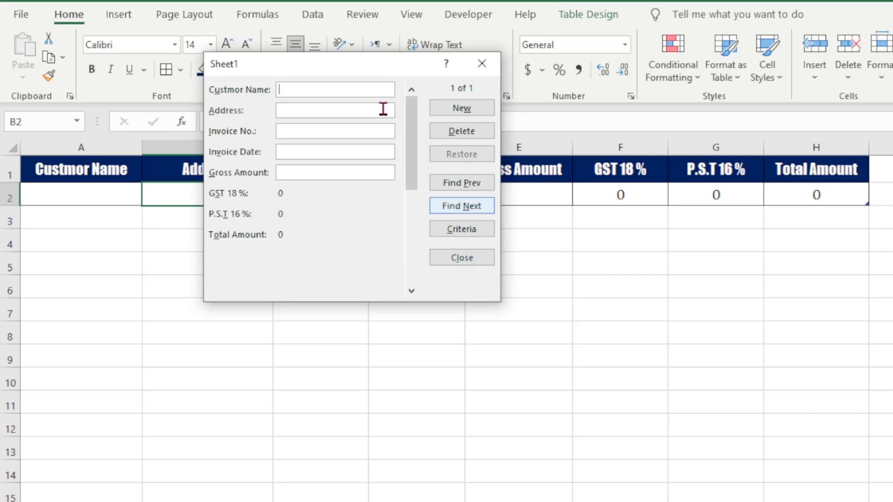
left_click_drag(393, 70, 518, 156)
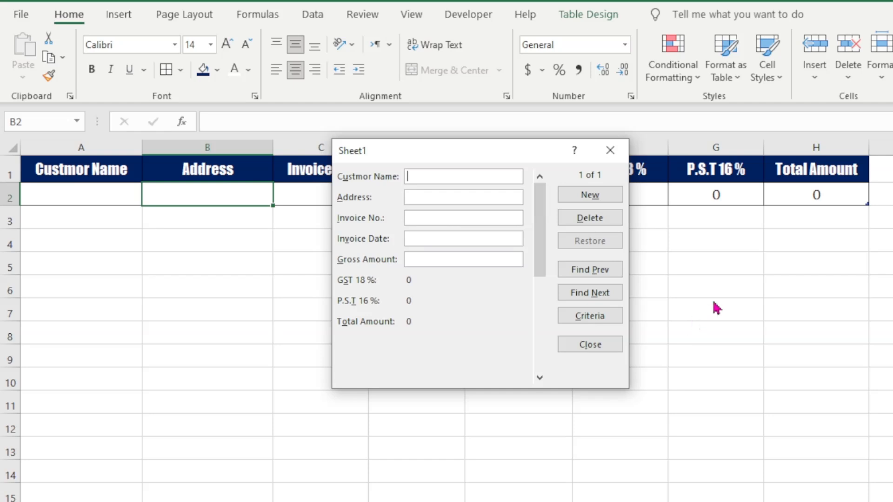
Add SYED SONS GODS with its address, invoice 101 and gross 20000 as a record, then close the form.
type("SYED SONS GODS")
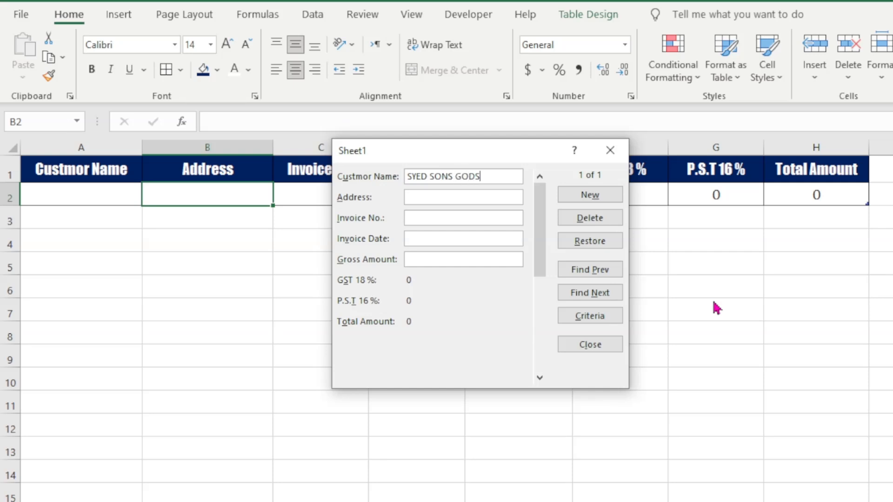
key("BackSpace")
type("S")
type("PUNJAB")
type(" PAK")
type("ISTAN")
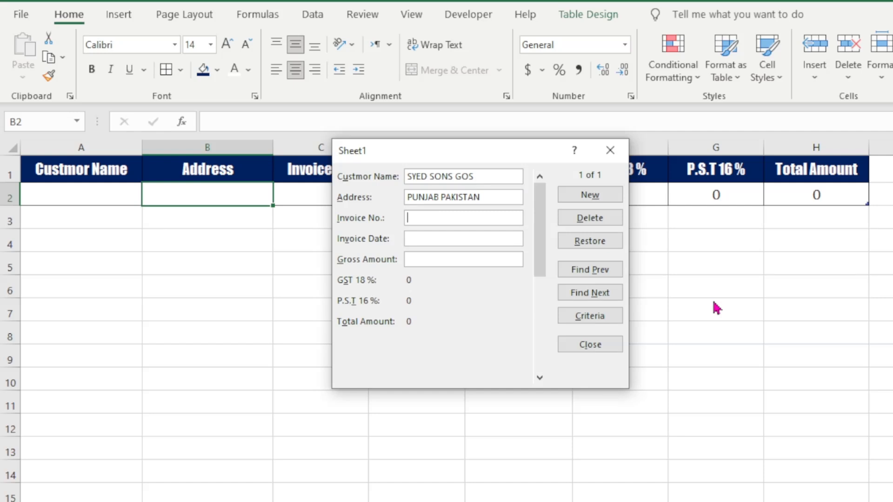
type("101")
type("20000")
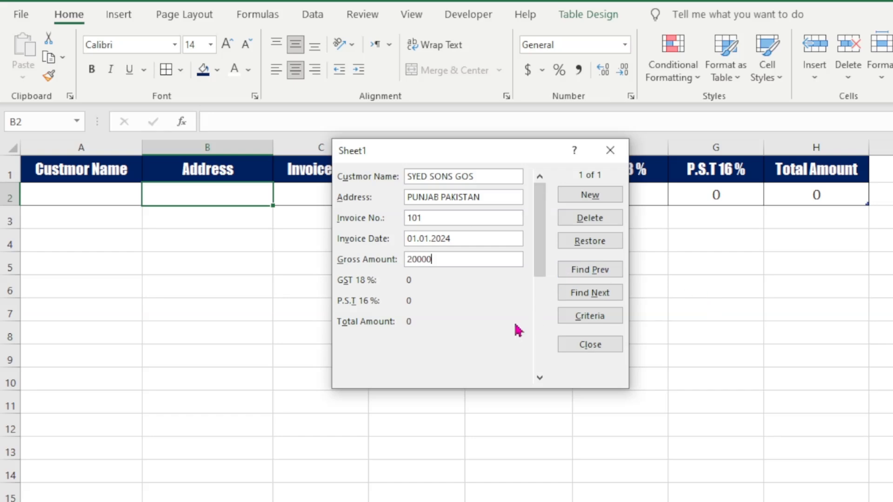
left_click(591, 195)
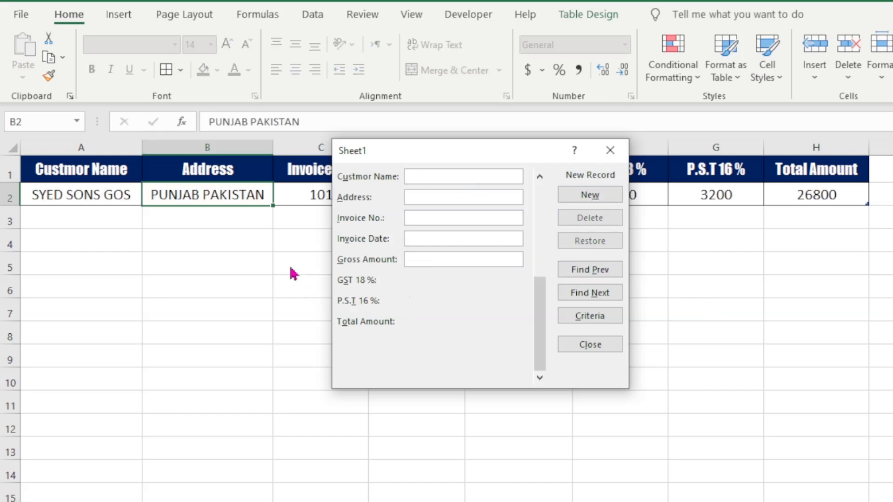
left_click_drag(587, 162, 382, 212)
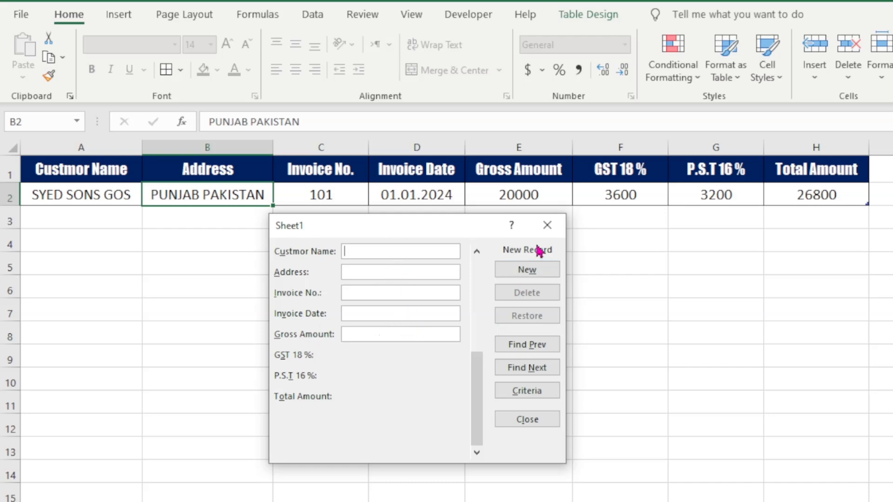
left_click(547, 226)
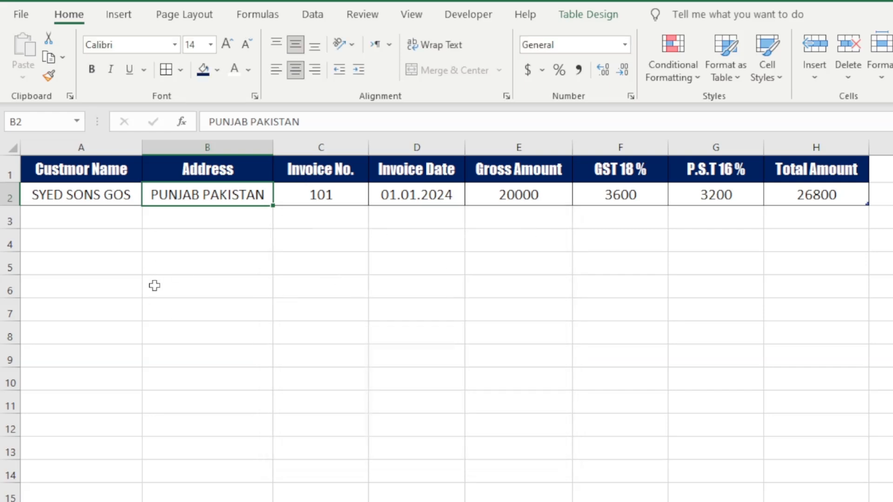
Widen column A so the customer names fit, then select cell A2.
left_click(80, 171)
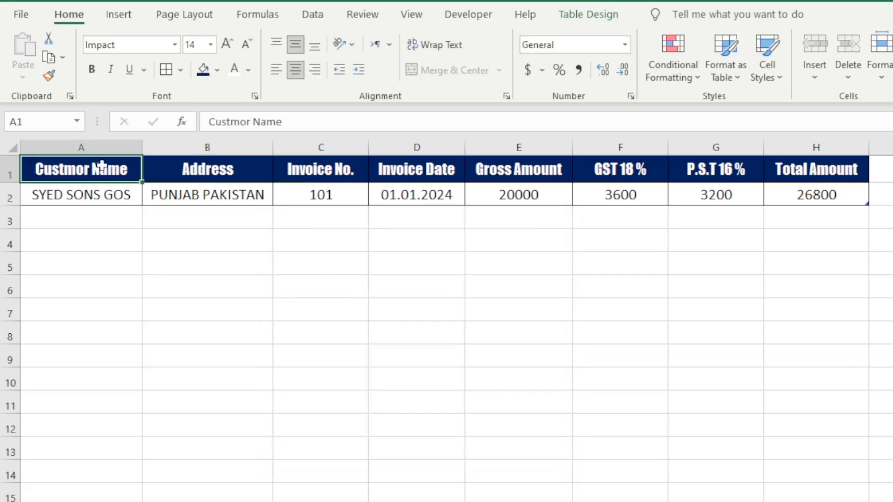
left_click_drag(142, 148, 309, 155)
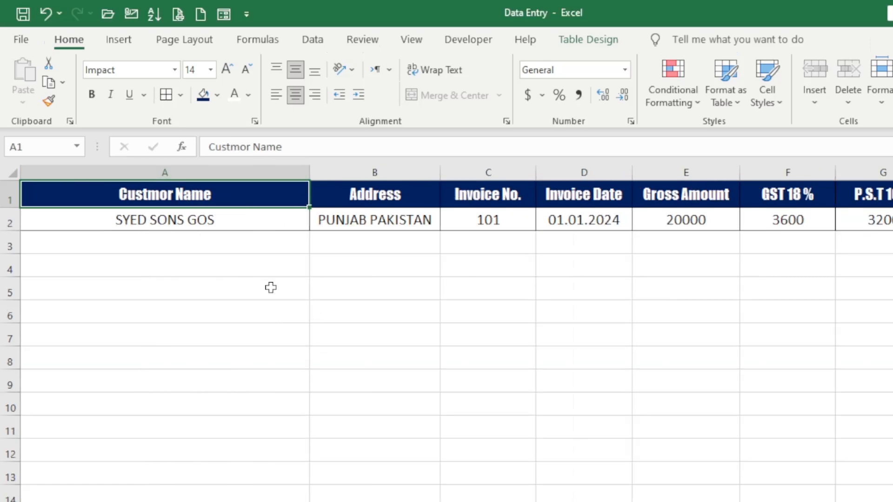
left_click(269, 264)
left_click(248, 220)
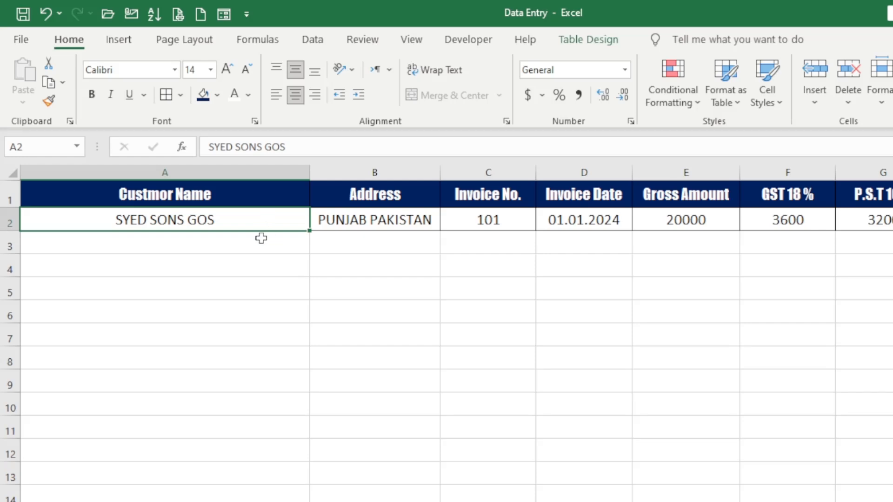
Reopen the data form and start a new blank record.
left_click(227, 19)
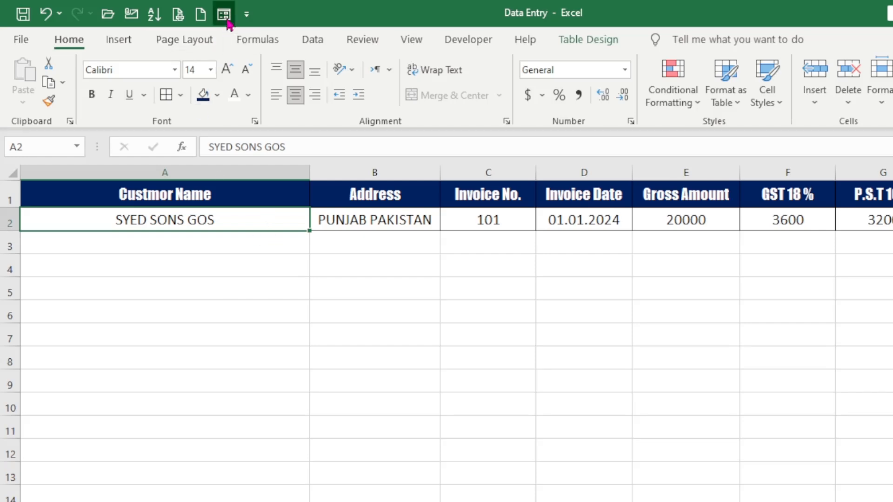
left_click_drag(414, 256, 427, 203)
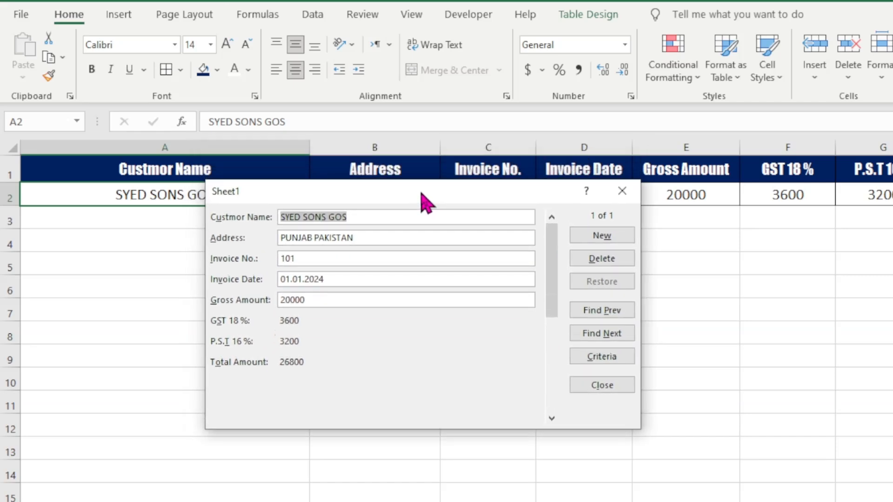
left_click(508, 293)
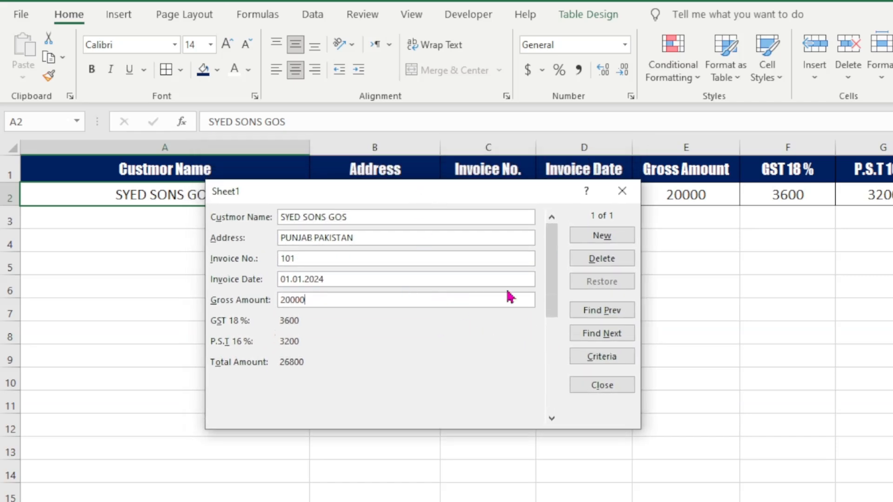
left_click(602, 236)
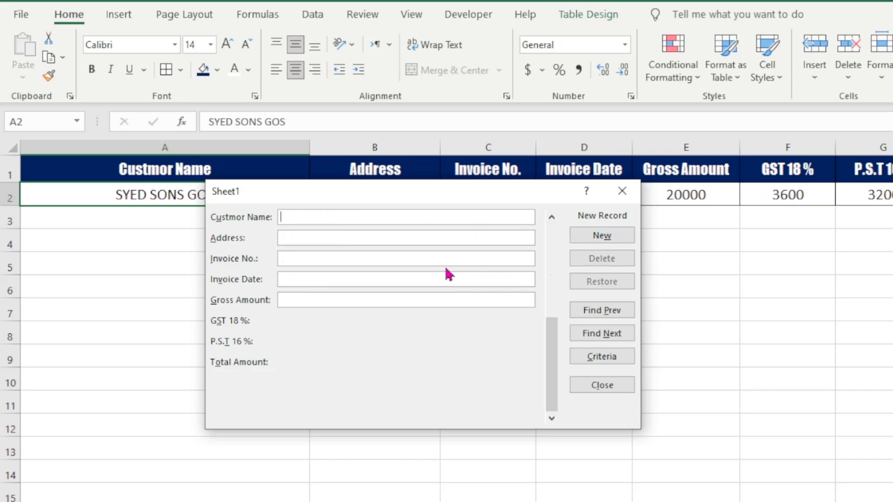
left_click_drag(448, 196, 455, 233)
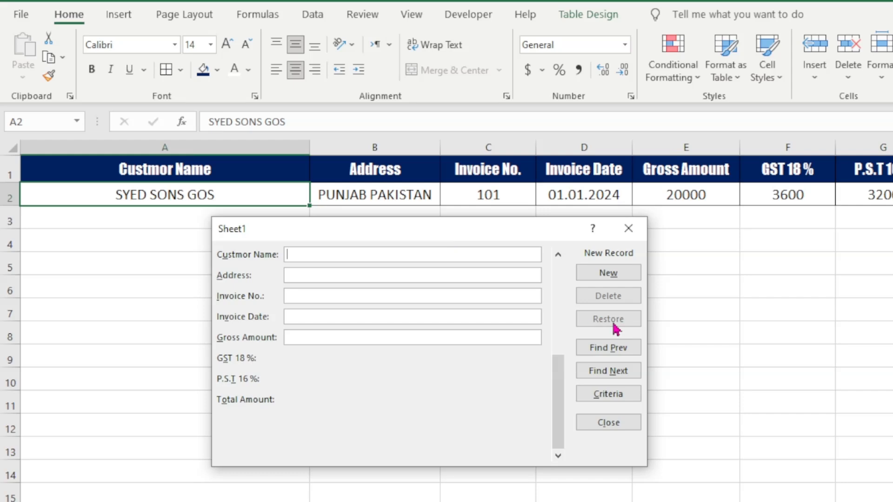
Add FRIENDS LTD with its address, invoice 102, 02.01.2024 and gross 17000, then close the form.
type("FRIENDS")
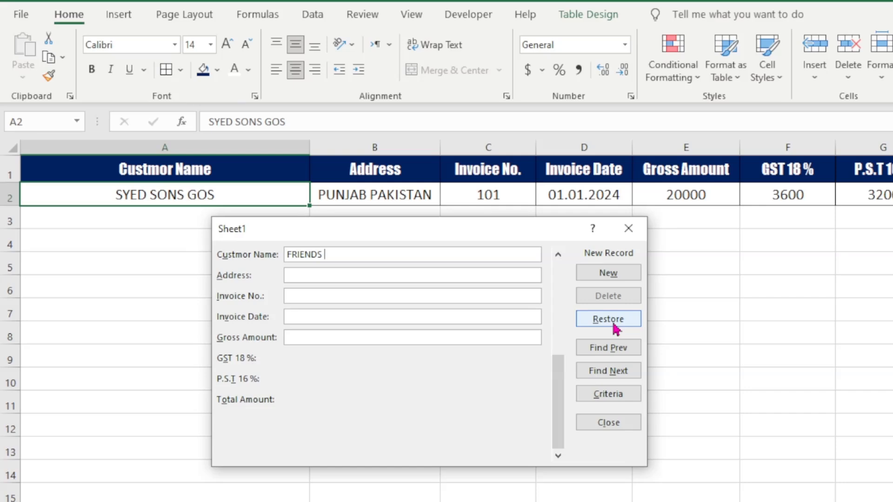
type(" LTD")
type("KOT ADDU ")
type("PUNJAB")
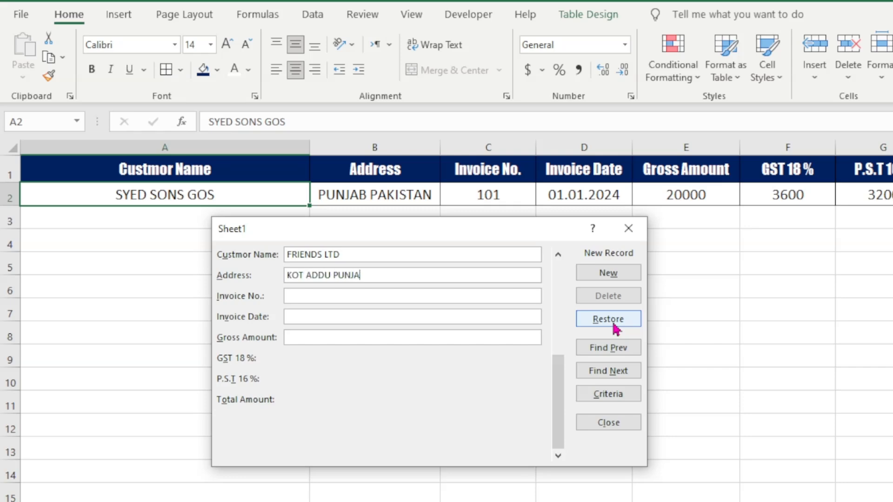
key("Tab")
type("10")
type("02.01.2024")
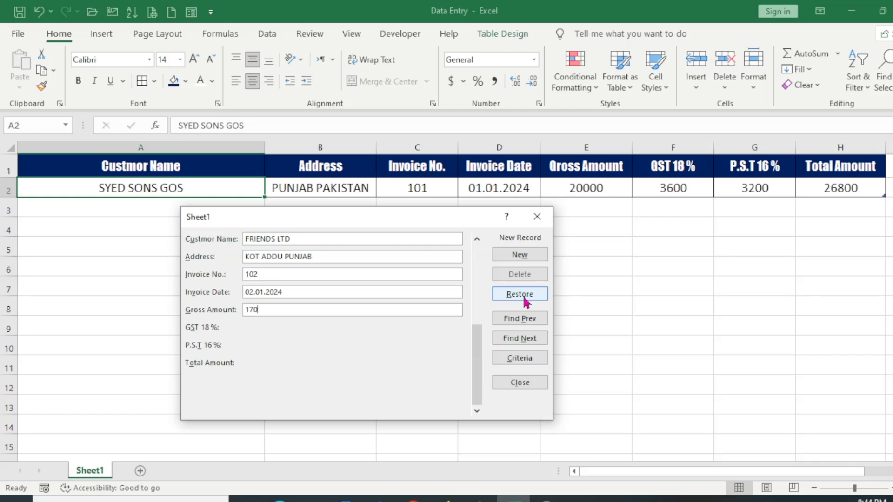
left_click(520, 255)
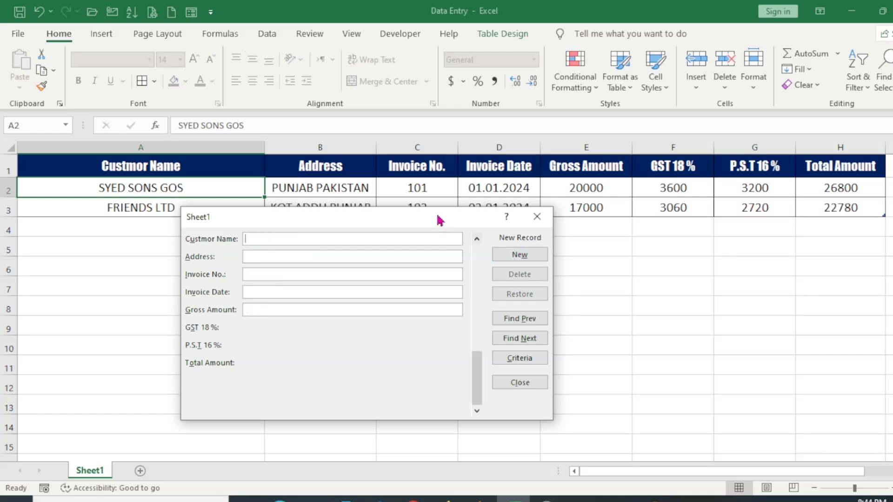
left_click_drag(438, 215, 446, 252)
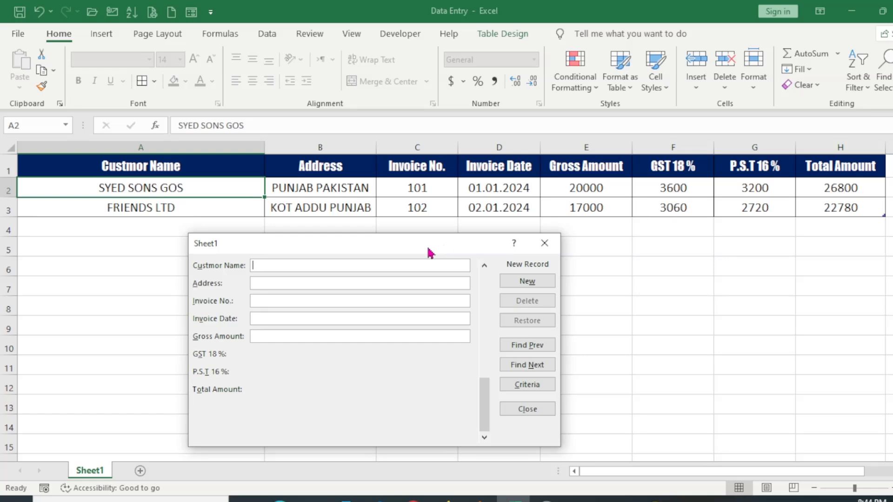
left_click(545, 243)
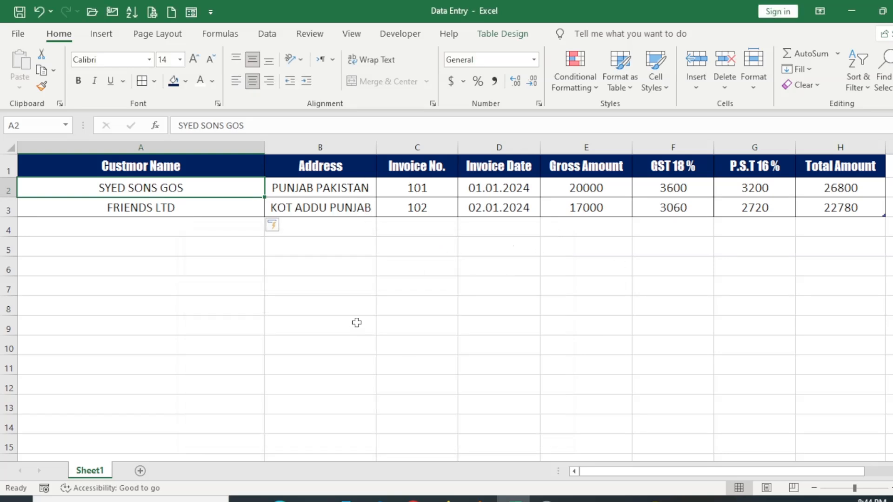
Turn off the worksheet gridlines in the View tab.
left_click(342, 284)
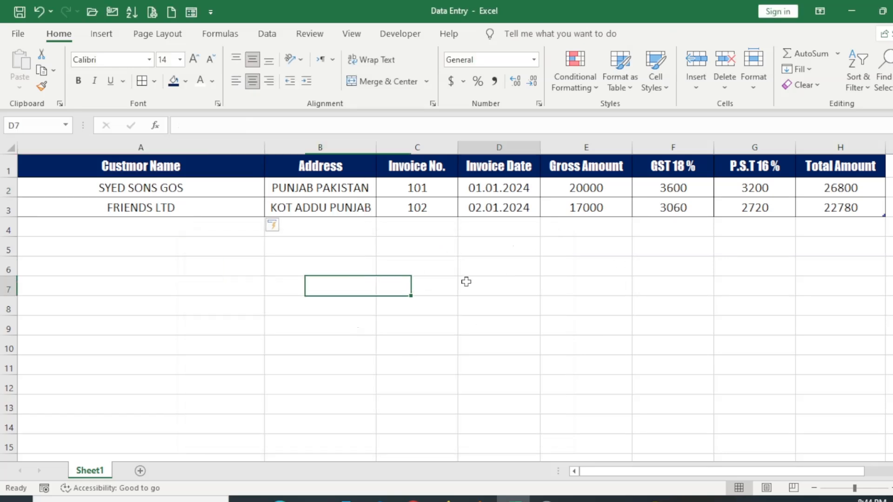
left_click(257, 272)
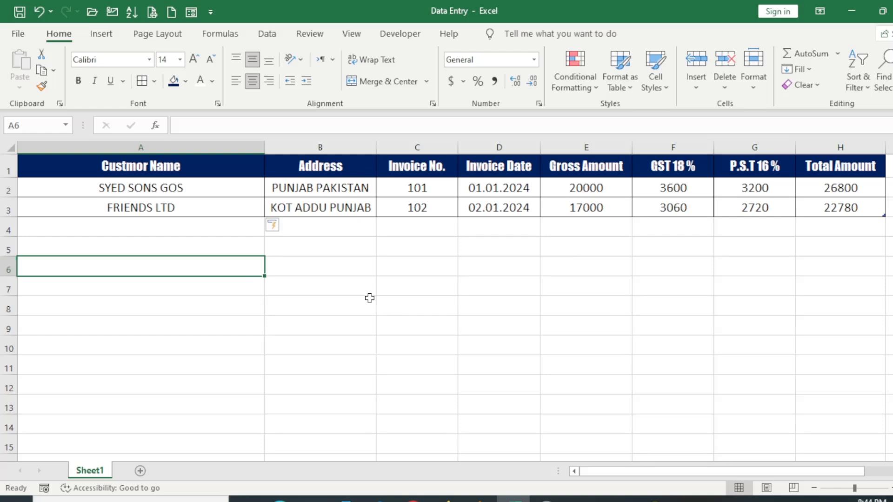
left_click(352, 34)
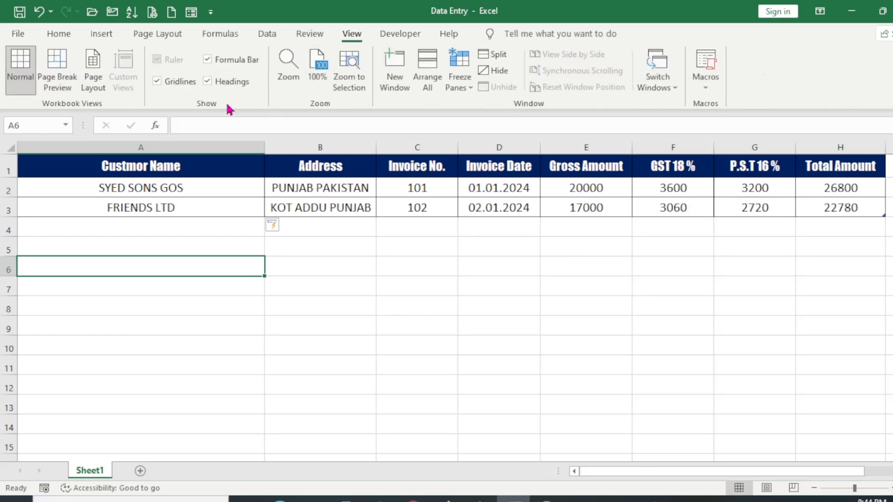
left_click(176, 87)
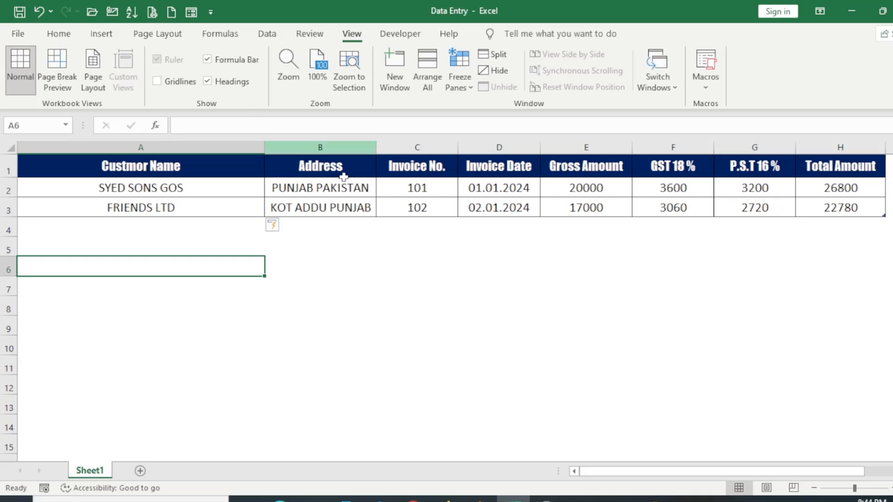
left_click(333, 247)
left_click(665, 264)
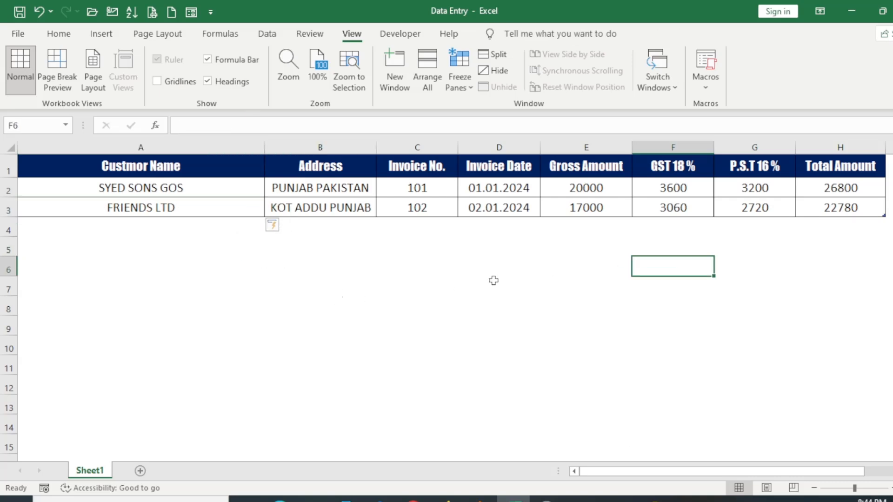
Select a cell in the invoice table and reopen the data form.
left_click(357, 192)
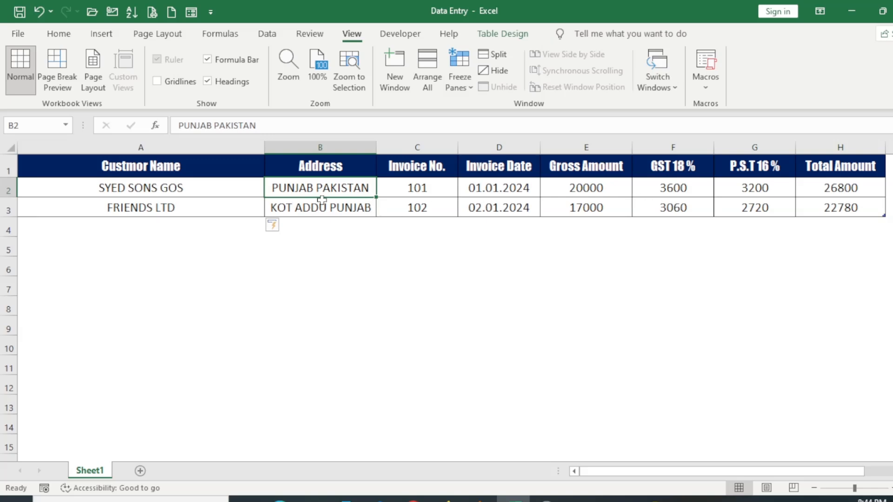
left_click(411, 186)
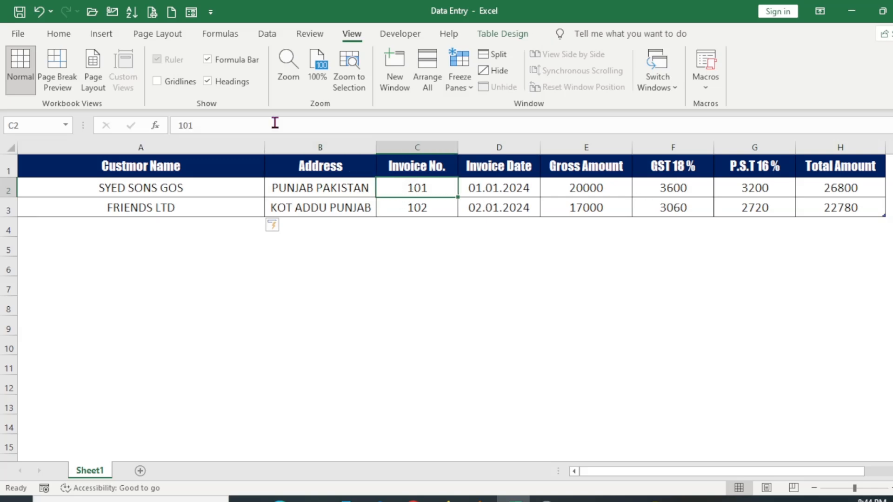
left_click(191, 11)
Scroll the data form to the FRIENDS LTD record and permanently delete it.
left_click_drag(431, 243, 404, 151)
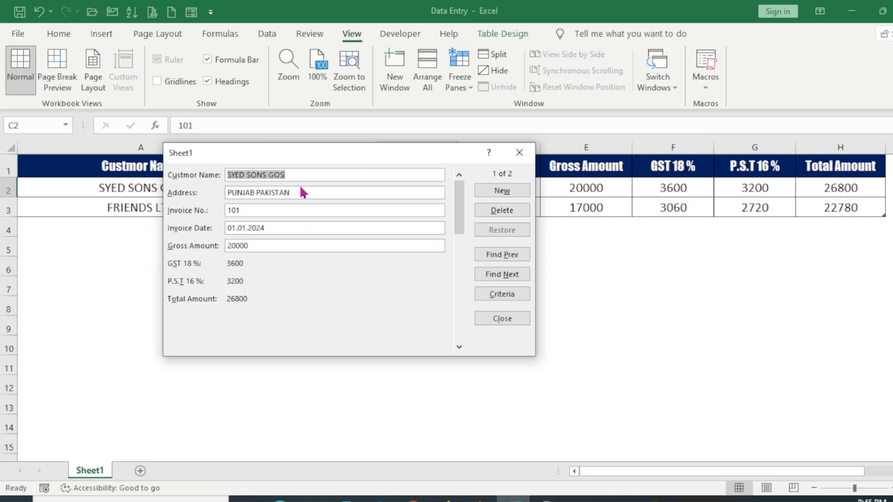
left_click_drag(459, 223, 460, 265)
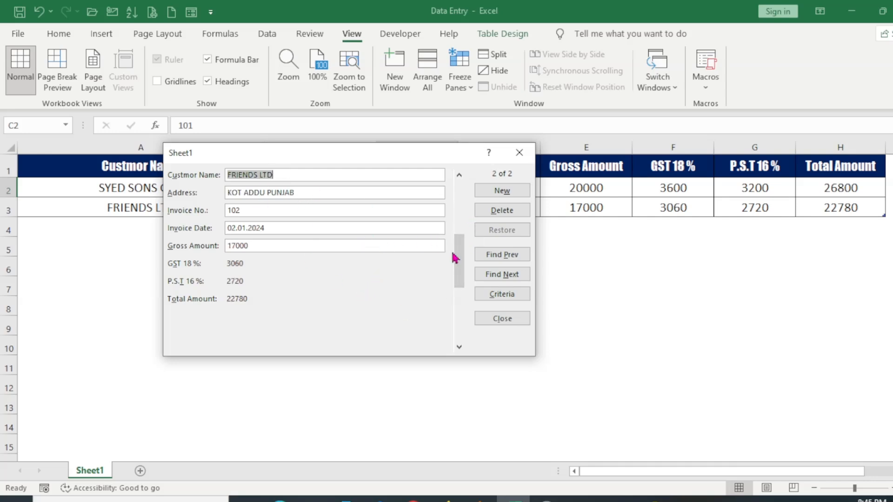
left_click_drag(456, 259, 454, 294)
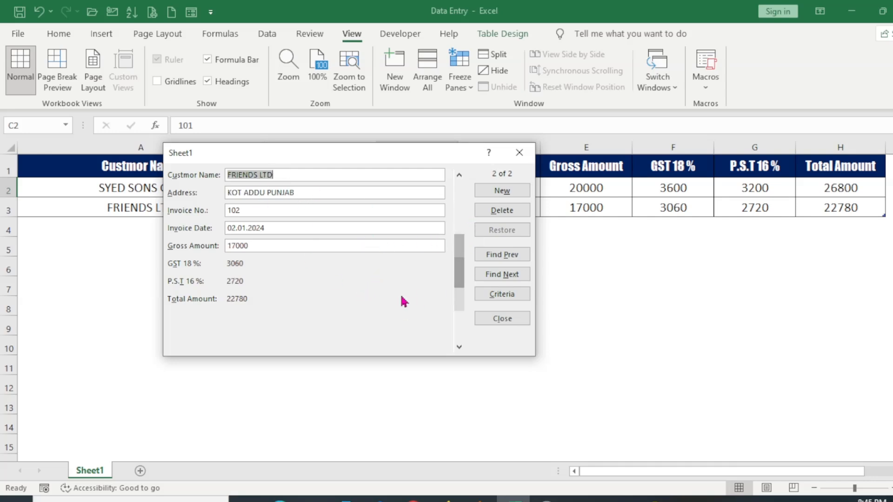
left_click(512, 212)
left_click_drag(489, 241, 388, 168)
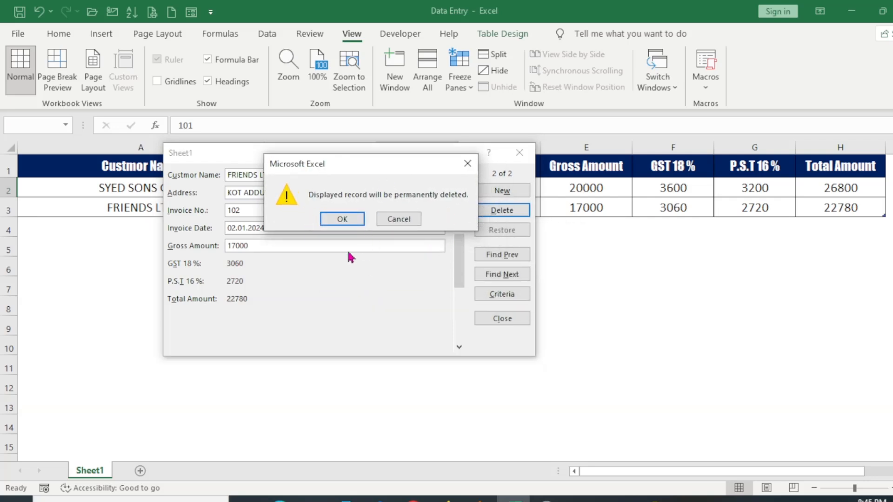
left_click(343, 220)
left_click_drag(344, 150, 359, 225)
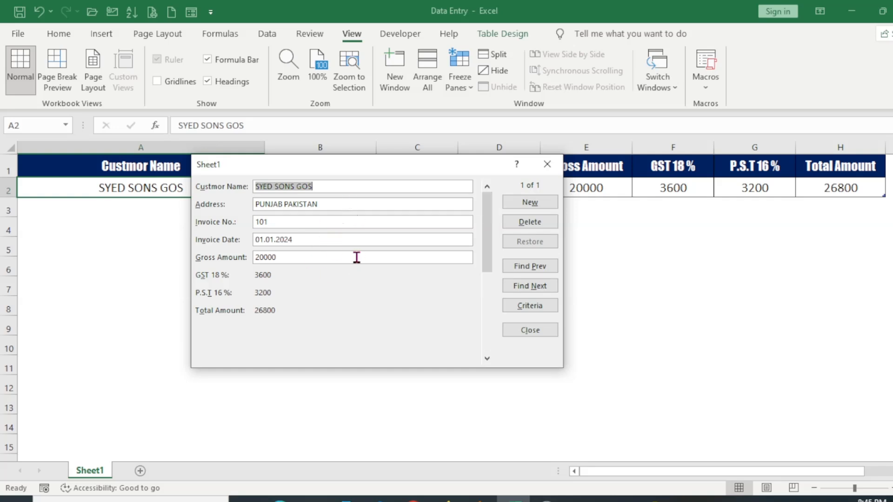
Edit and restore the first record's customer name, then start a new blank record.
left_click(336, 190)
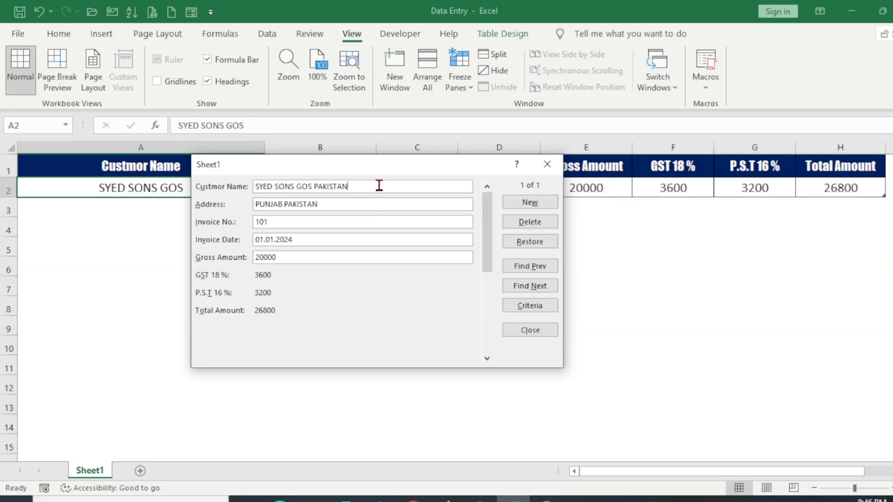
left_click(530, 242)
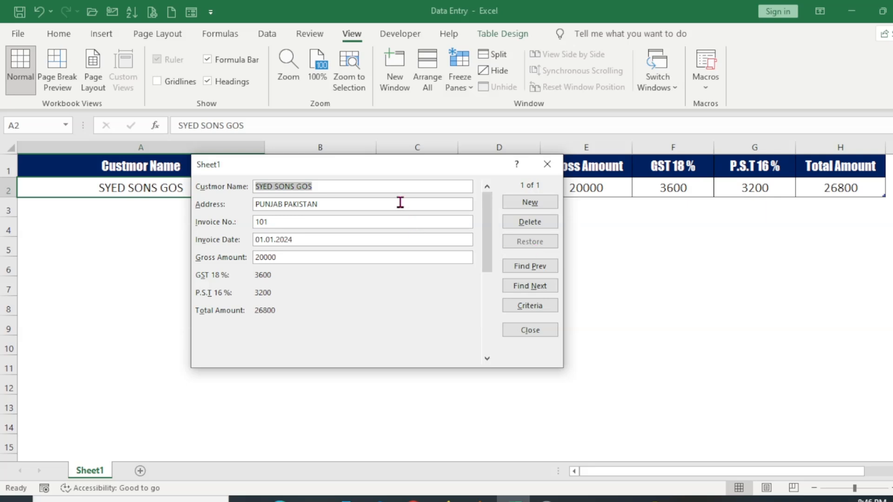
left_click(382, 187)
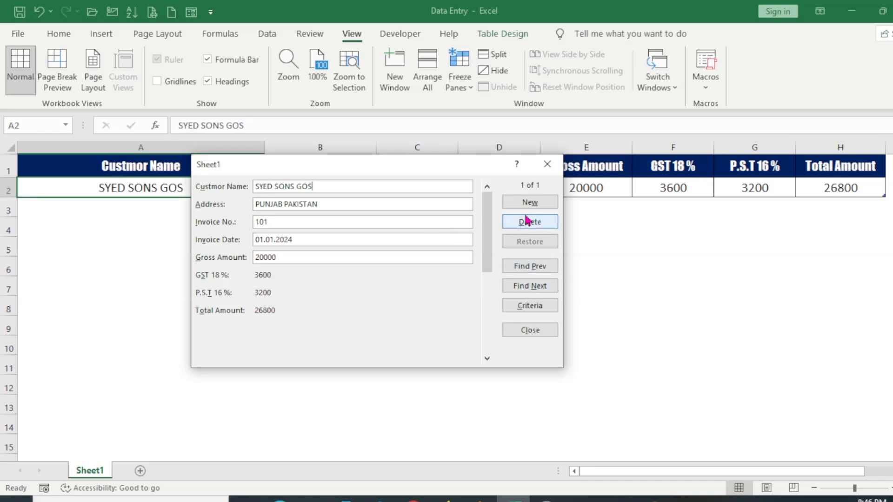
left_click(535, 204)
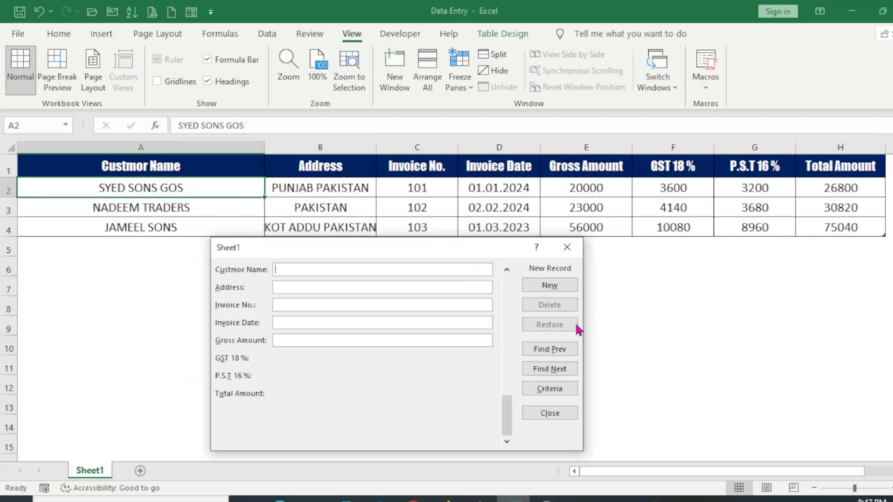
Browse the records with Find Prev and Find Next: JAMEEL SONS, NADEEM TRADERS, then JAMEEL SONS.
left_click(558, 354)
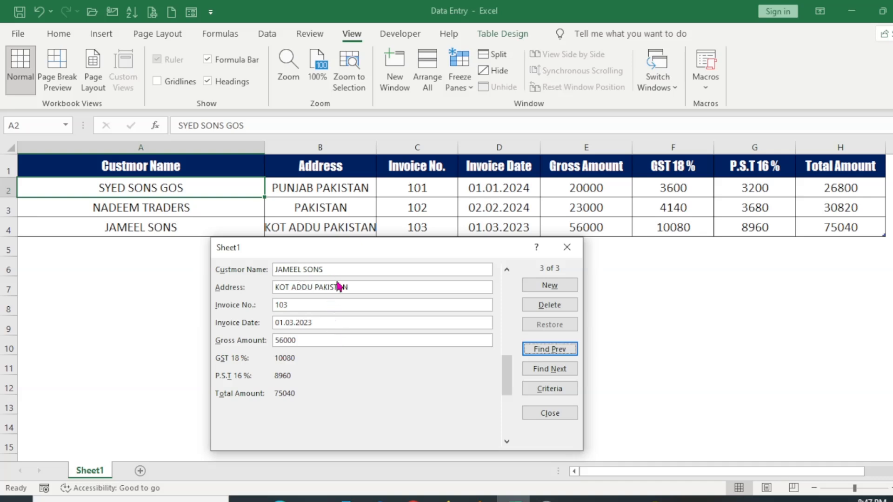
left_click(553, 355)
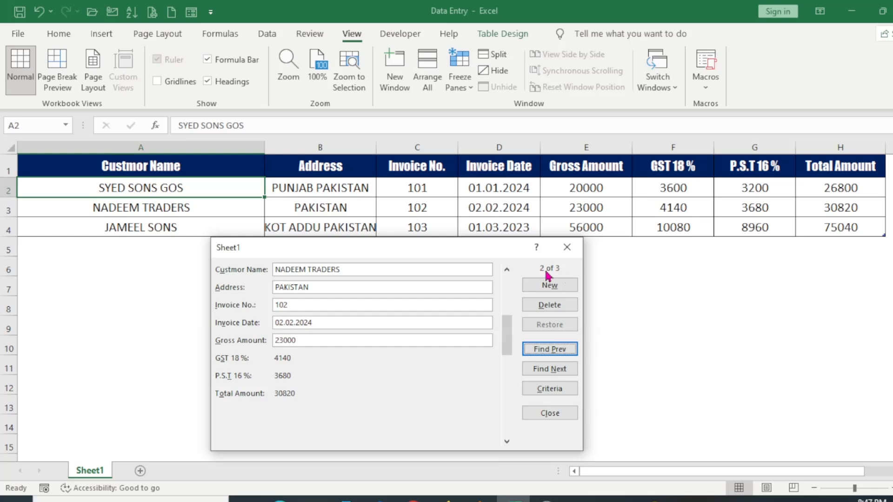
left_click(553, 371)
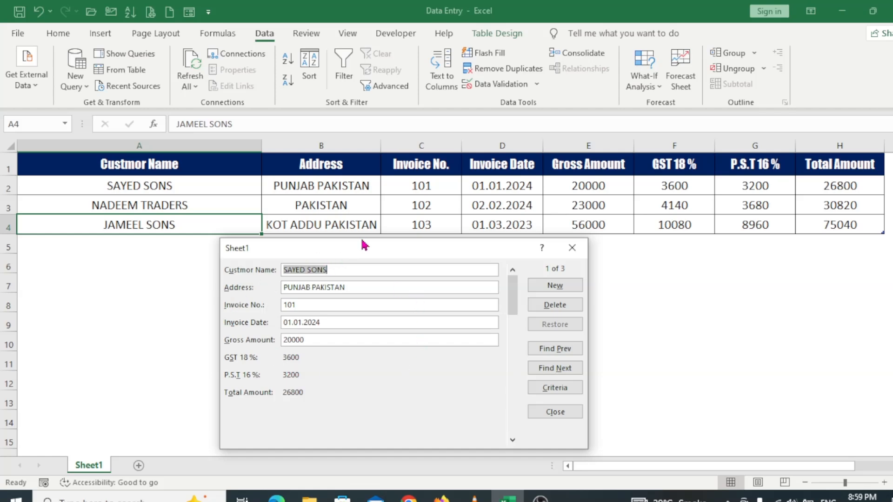
mouse_move(371, 246)
left_mouse_down()
mouse_move(372, 231)
mouse_move(379, 257)
left_mouse_up()
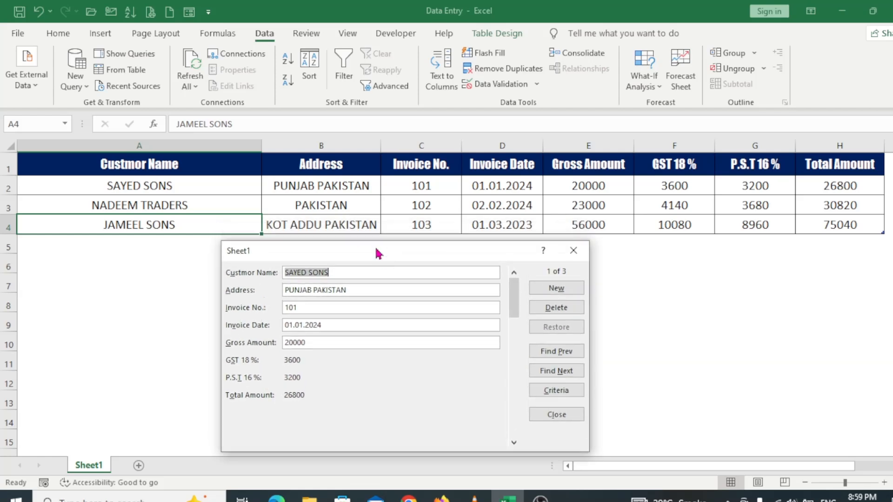